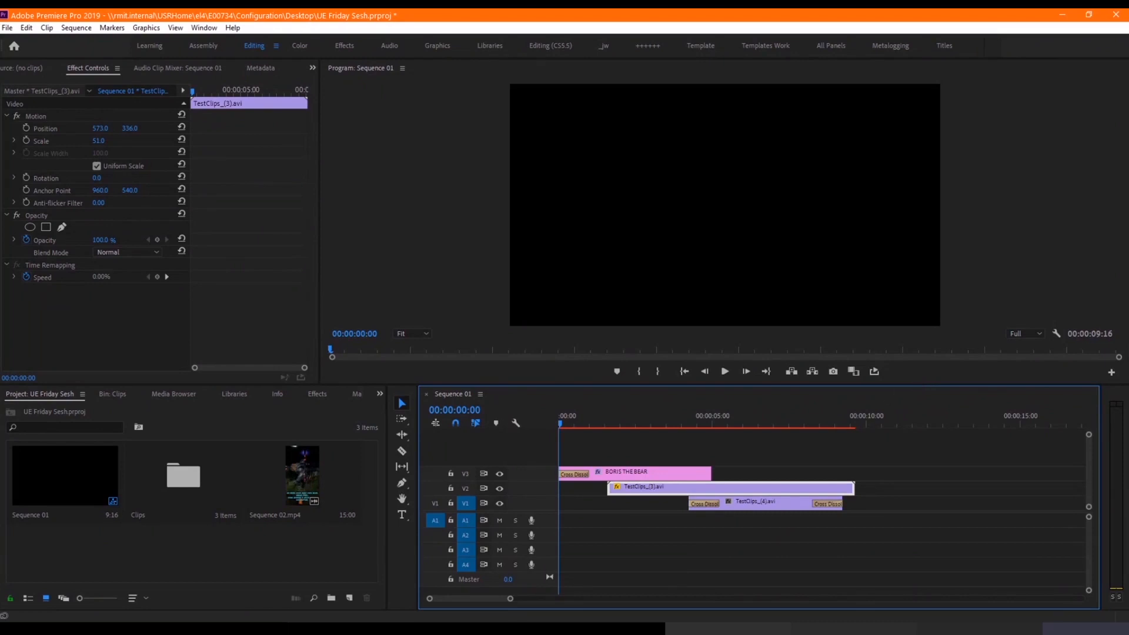
Step: Scrub through and play Sequence 01 to preview the title and overlapping test clips
drag(569, 419, 657, 426)
drag(512, 598, 549, 600)
mouse_move(643, 421)
mouse_down()
mouse_move(652, 426)
mouse_move(641, 422)
mouse_up()
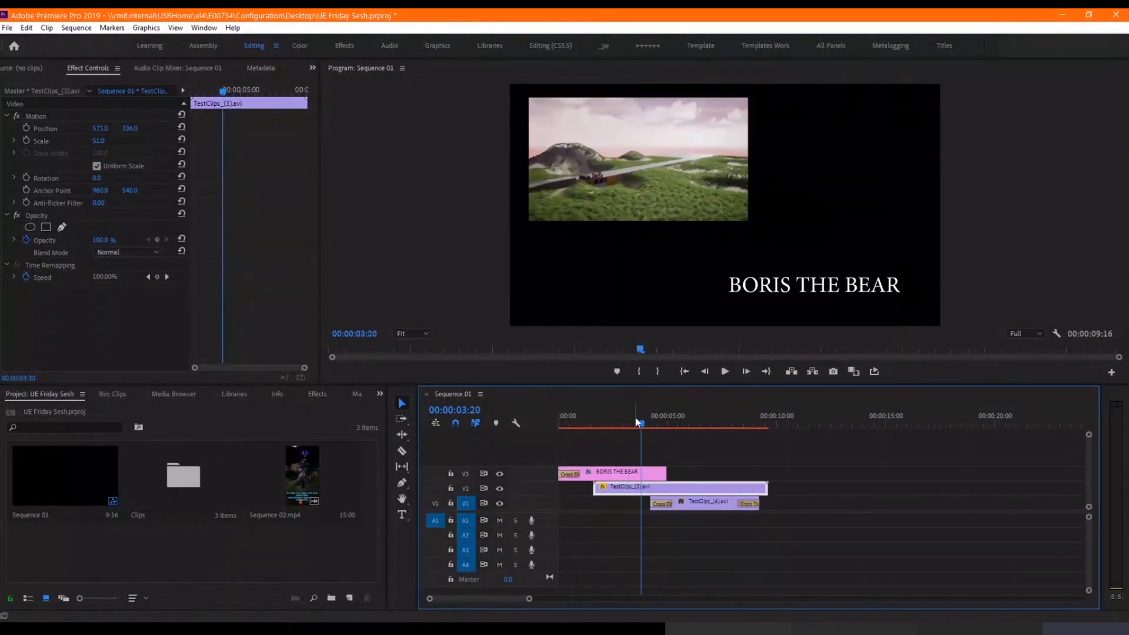
click(727, 372)
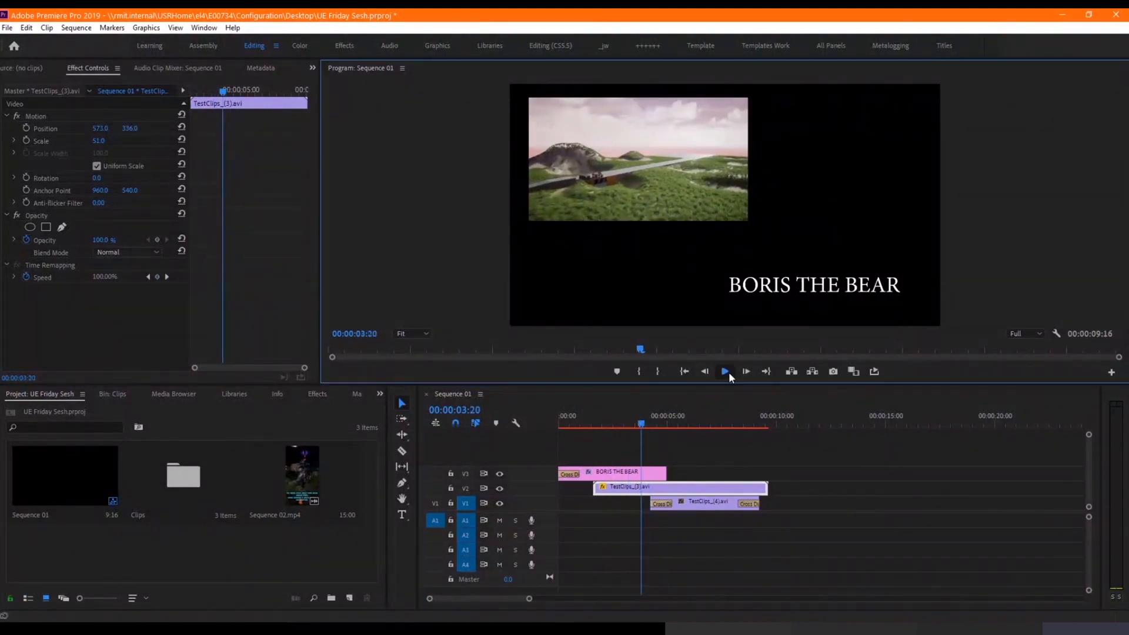
click(727, 372)
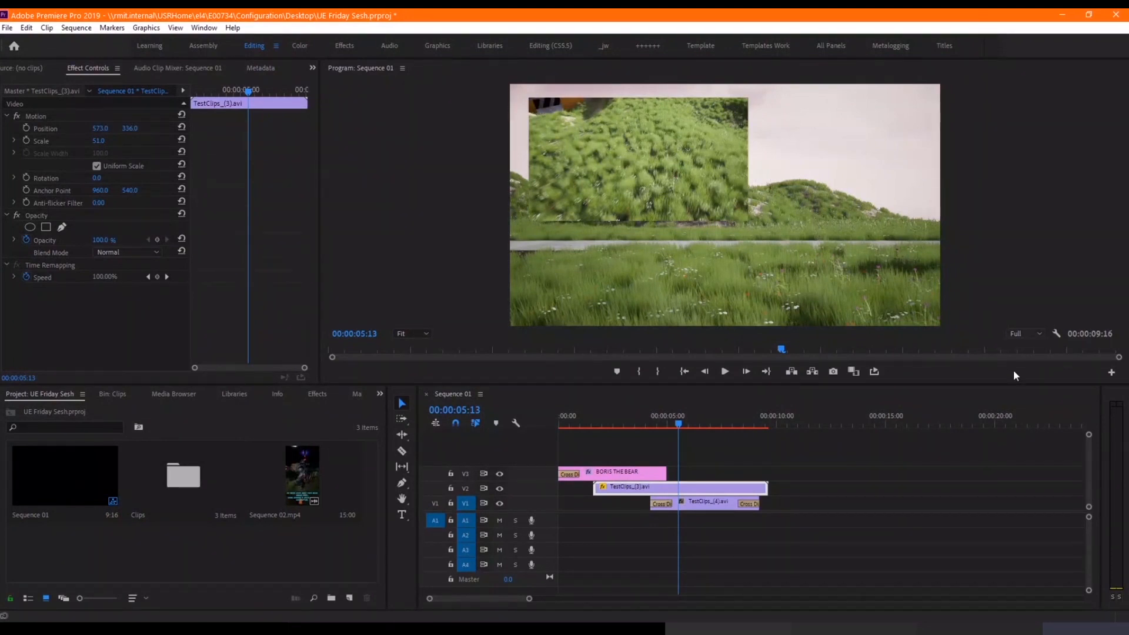
Step: Set the playback resolution to 1/4 and scrub the sequence to check the preview
click(682, 422)
mouse_move(662, 432)
mouse_down()
mouse_move(680, 443)
mouse_move(712, 423)
mouse_move(719, 398)
mouse_move(652, 426)
mouse_move(704, 426)
mouse_move(652, 429)
mouse_move(676, 426)
mouse_up()
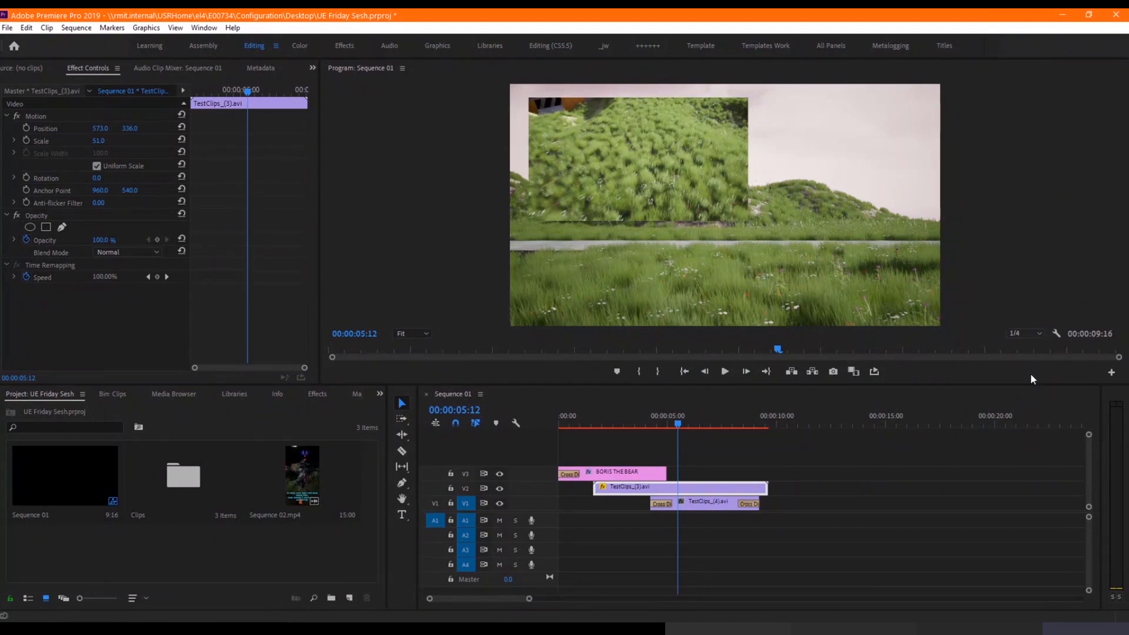
click(625, 423)
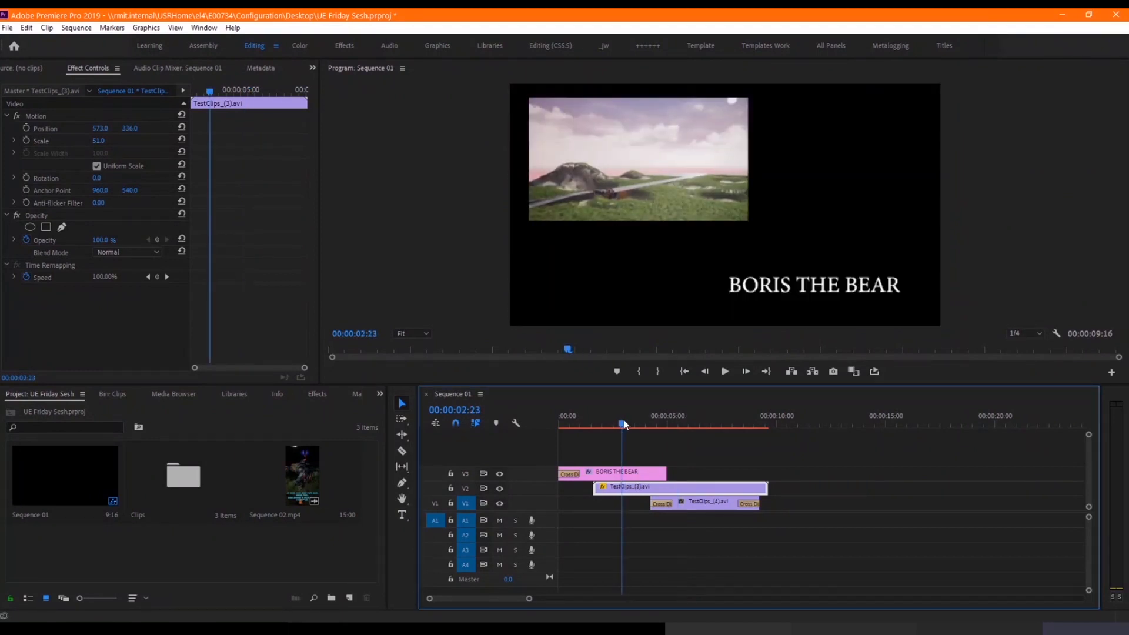
Step: Mark the in point at the sequence start and an out point, pulled back to give a range of about 7 seconds
drag(625, 424, 546, 434)
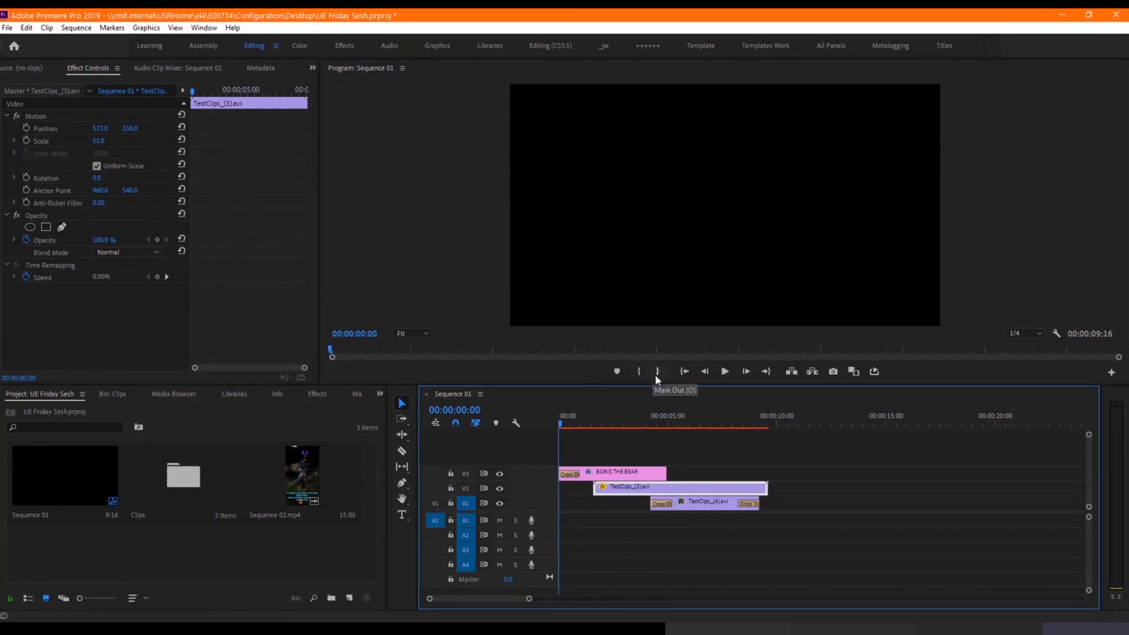
click(639, 375)
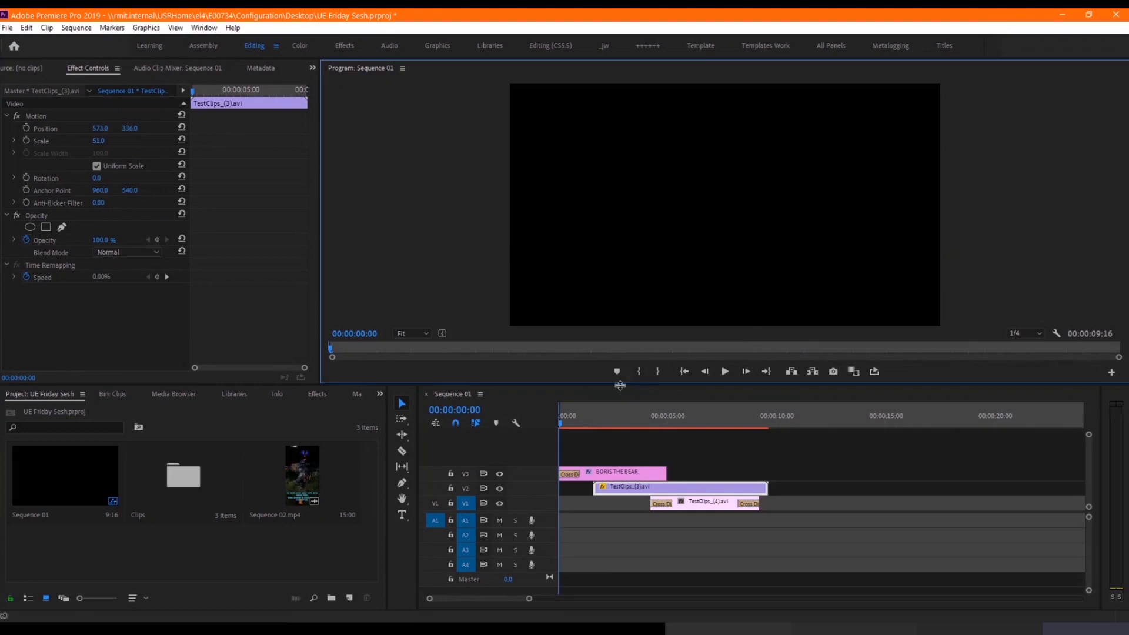
click(772, 418)
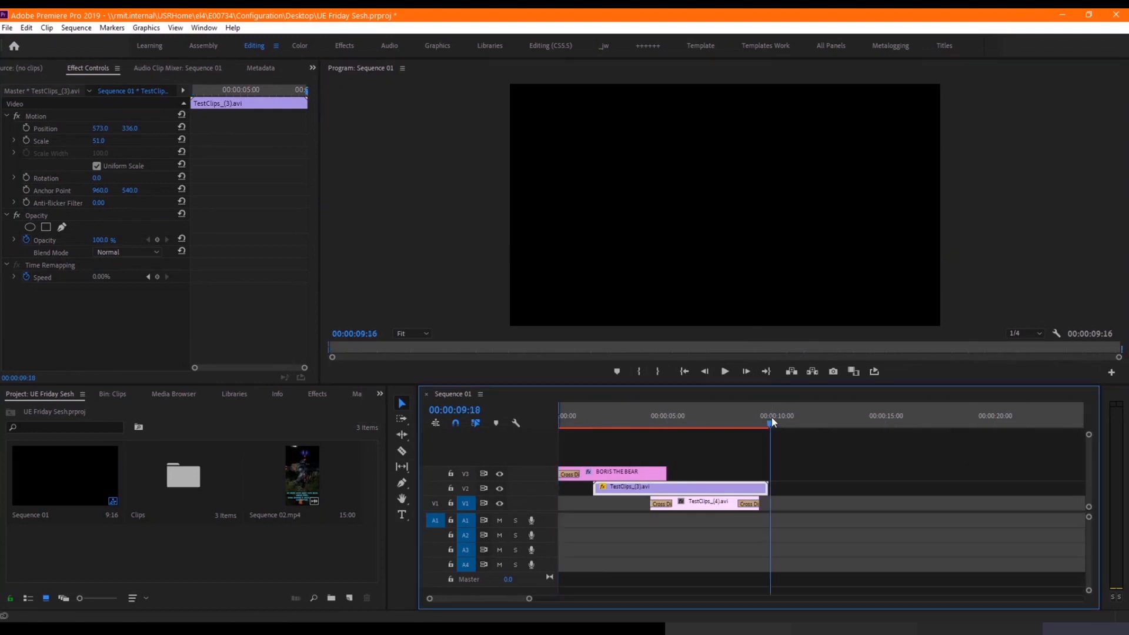
click(659, 371)
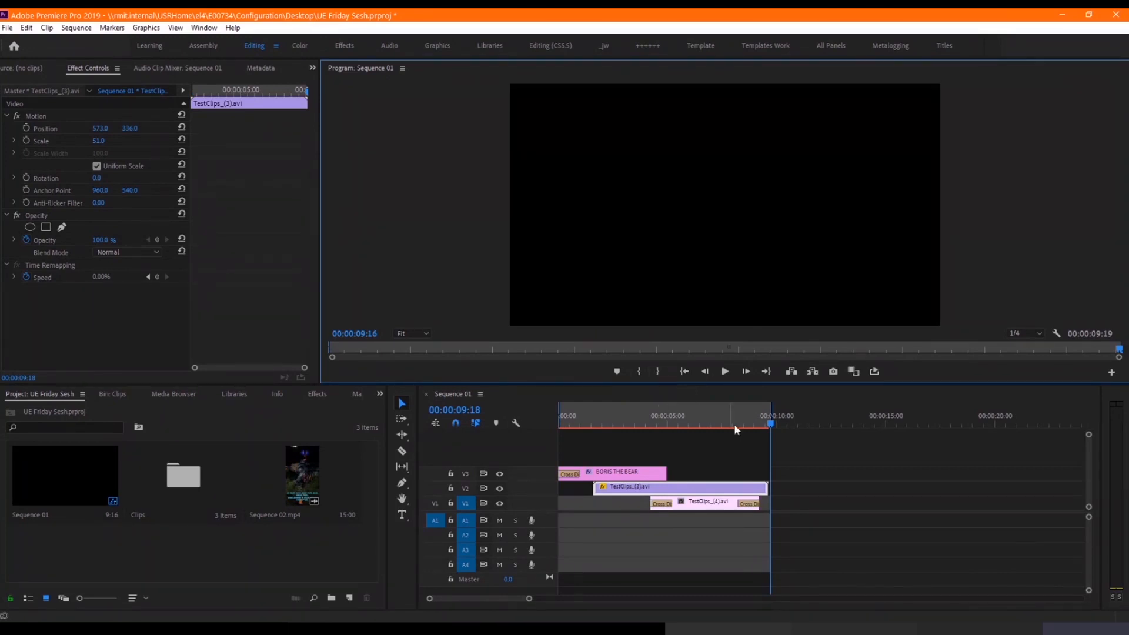
mouse_move(771, 412)
mouse_down()
mouse_move(751, 415)
mouse_move(774, 425)
mouse_move(718, 421)
mouse_up()
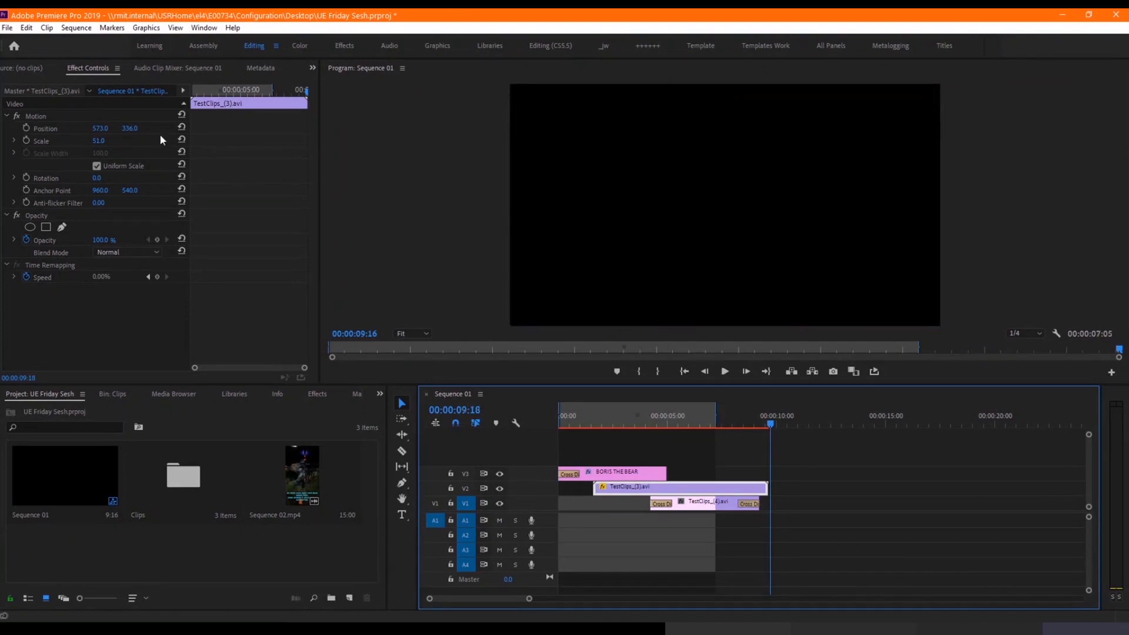
Step: Render the marked in-to-out range and scrub through the rendered part
click(71, 29)
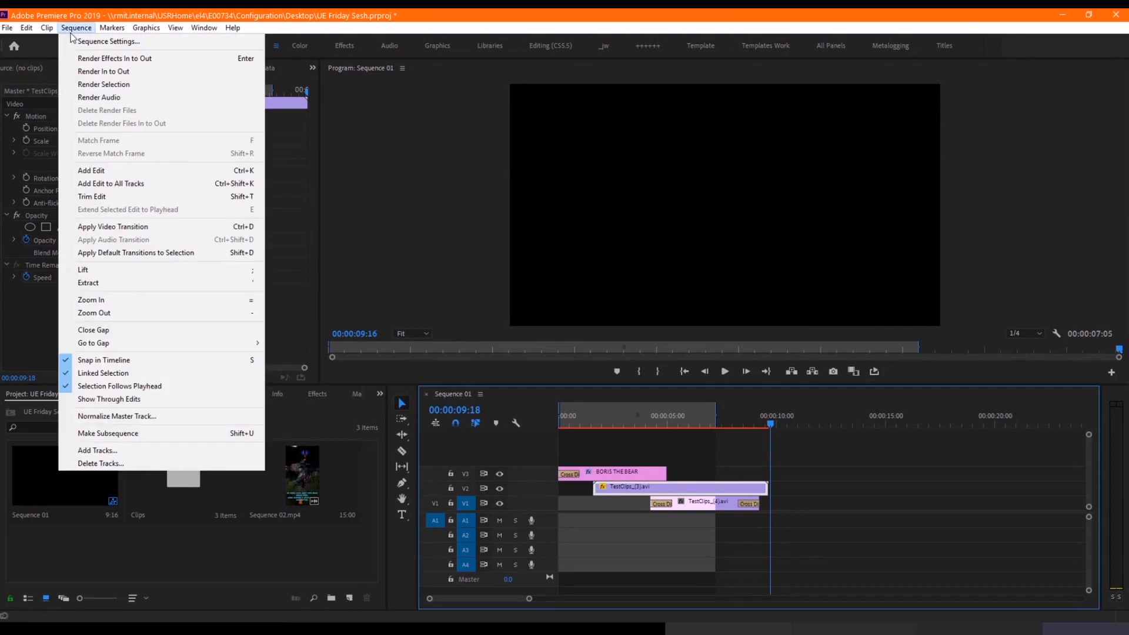
click(110, 73)
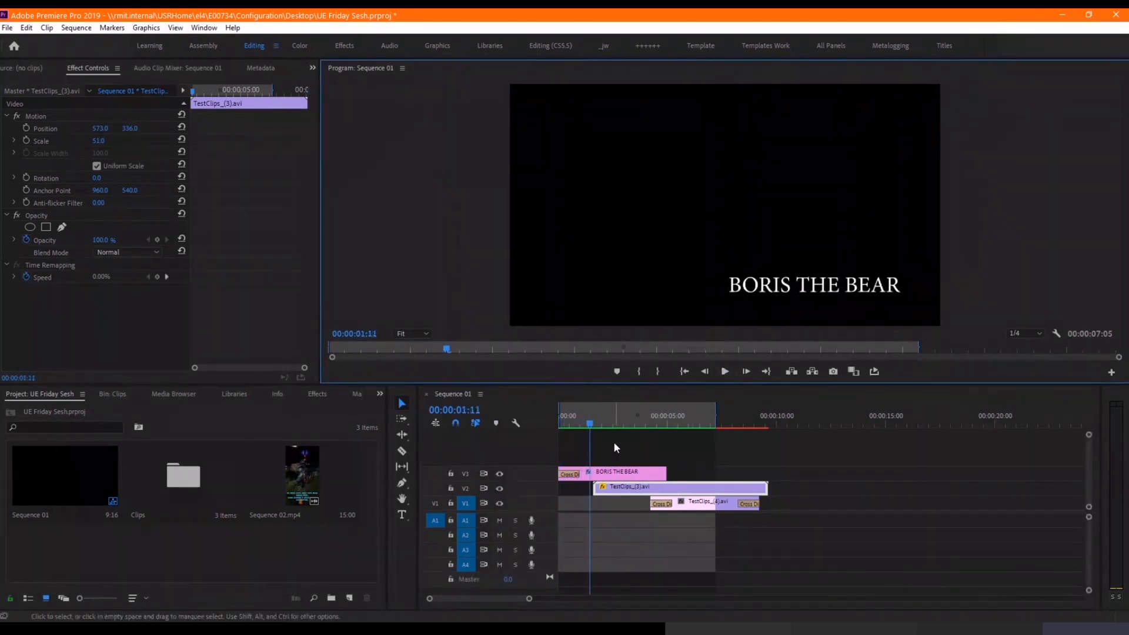
drag(595, 425, 632, 429)
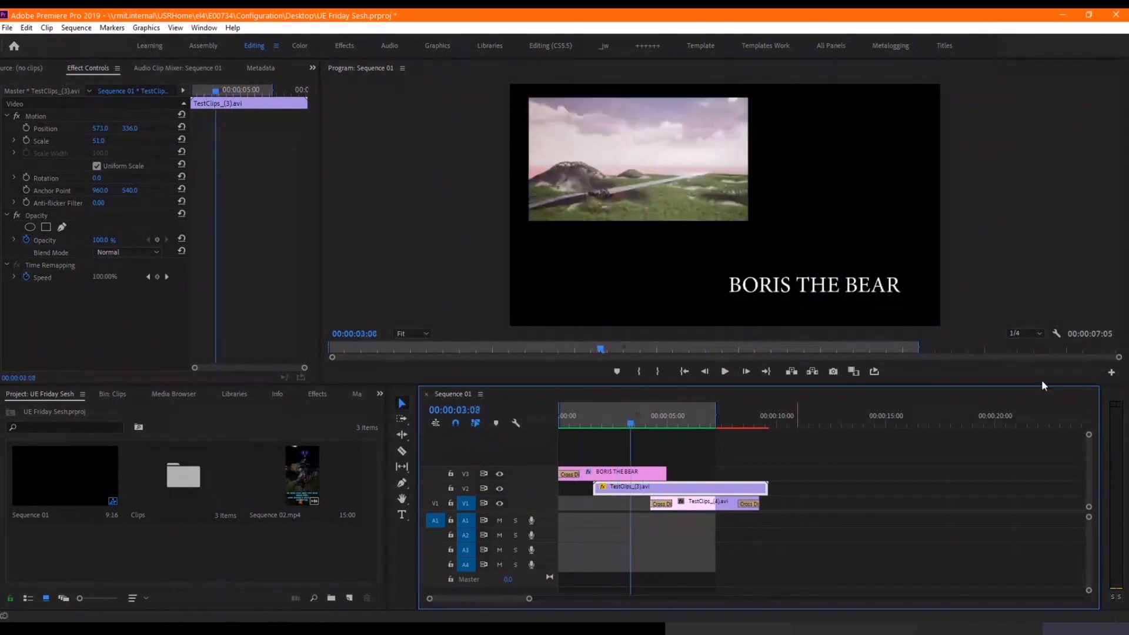
Step: Set the playback resolution to Full and scrub the rendered clips where the title overlaps them
click(1026, 333)
click(1028, 345)
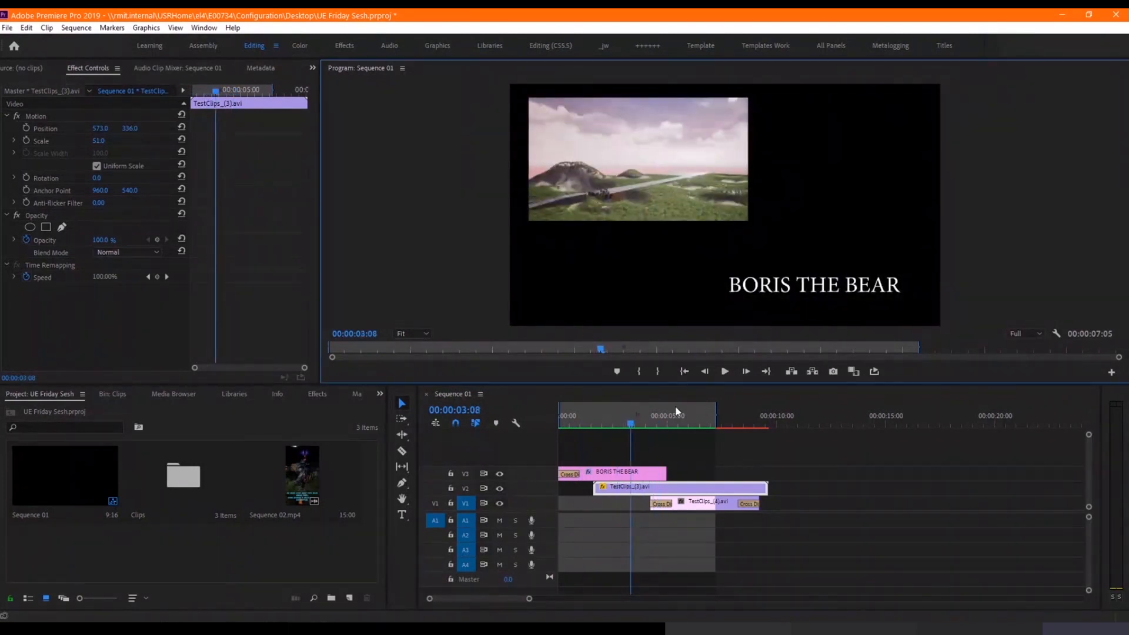
click(637, 424)
drag(639, 426, 651, 430)
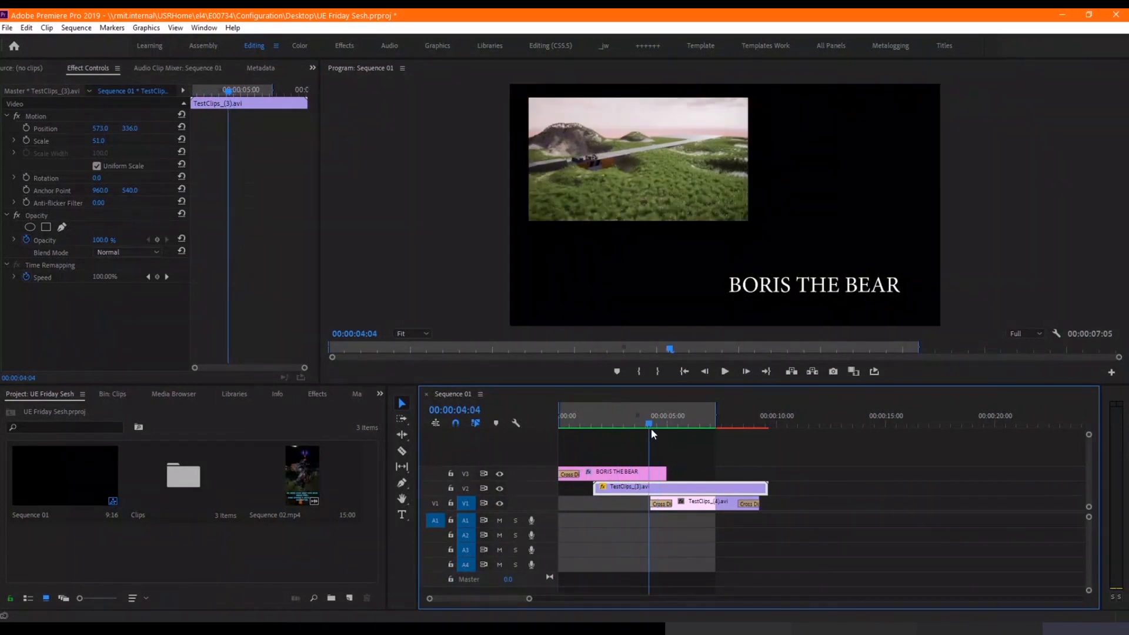
drag(652, 429, 664, 430)
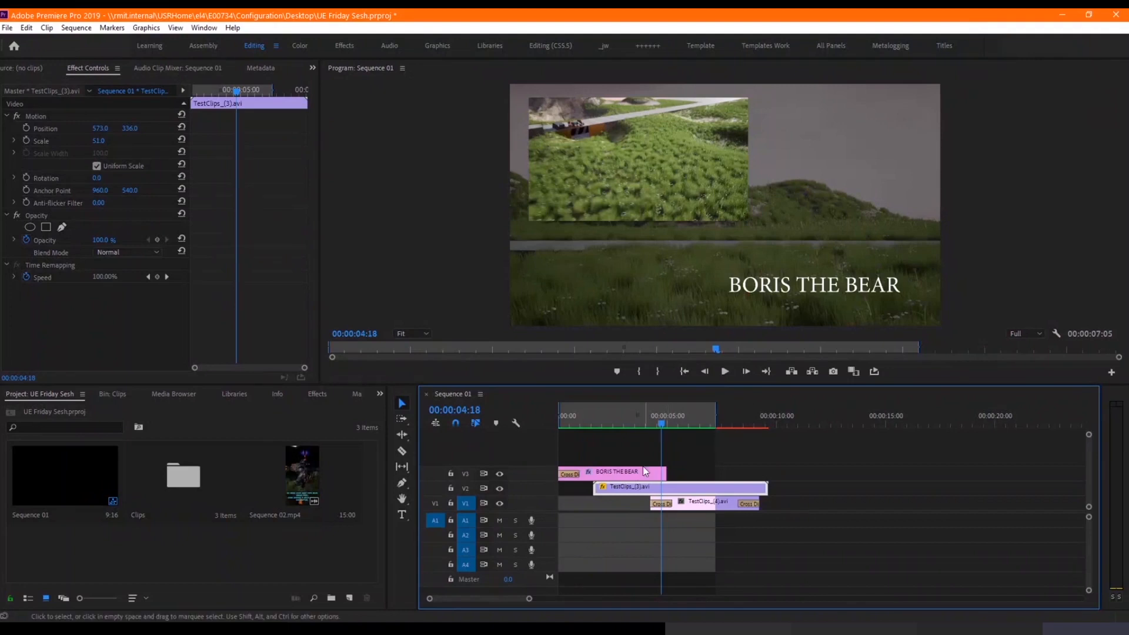
Step: Try shifting the BORIS THE BEAR title clip about one second later on V3, and undo the move
click(616, 475)
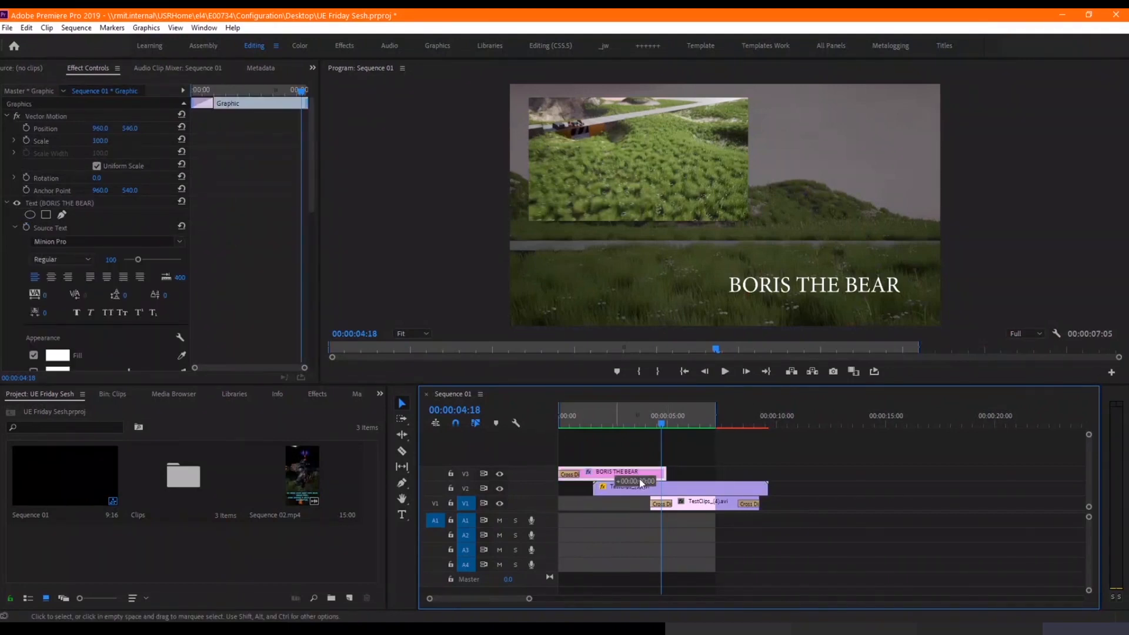
mouse_move(615, 475)
mouse_down()
mouse_move(652, 475)
mouse_move(637, 475)
mouse_up()
drag(663, 425, 677, 426)
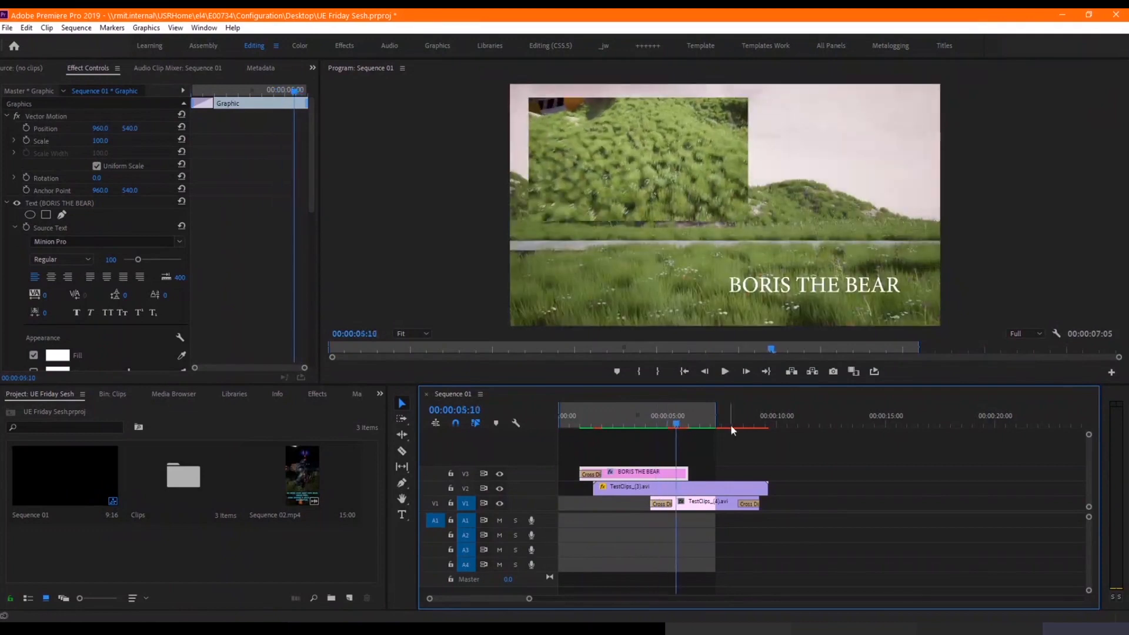
key(ctrl+z)
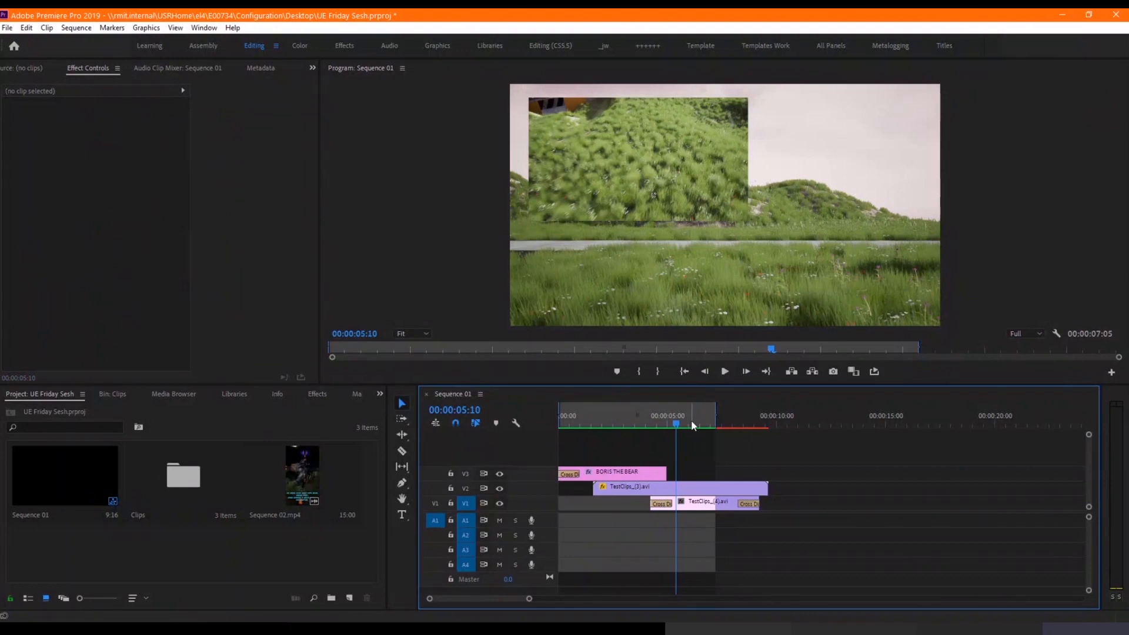
Step: Save the project and extend the out point to the end of the TestClips_(3).avi clip
key(ctrl+s)
drag(716, 411, 768, 413)
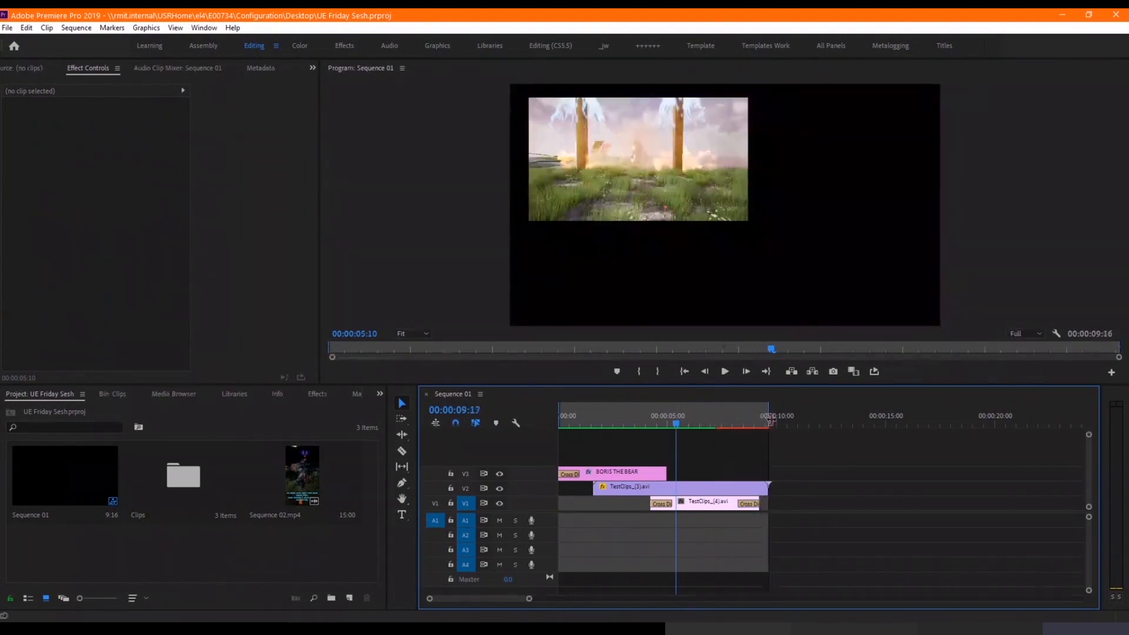
Step: Render the extended in-to-out range and play the sequence
click(78, 28)
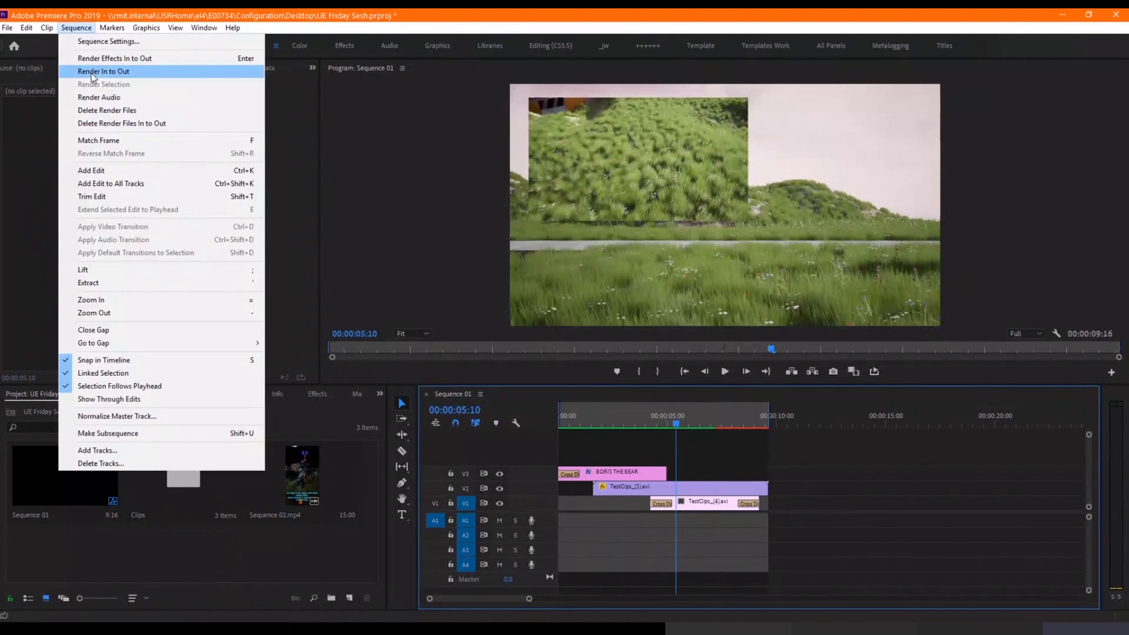
click(88, 68)
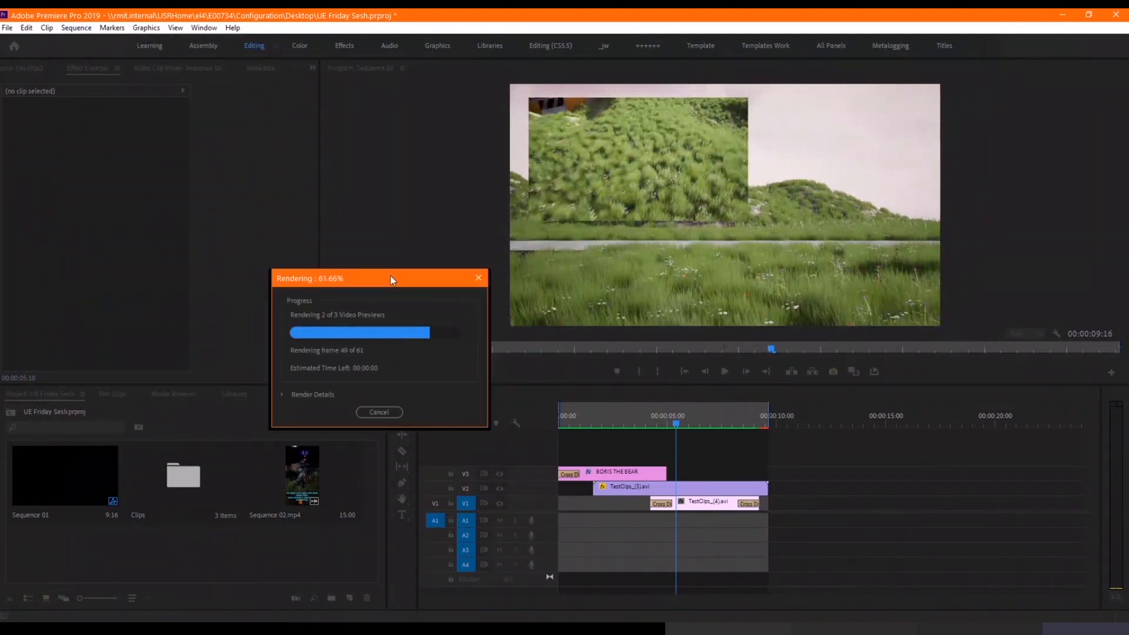
click(724, 371)
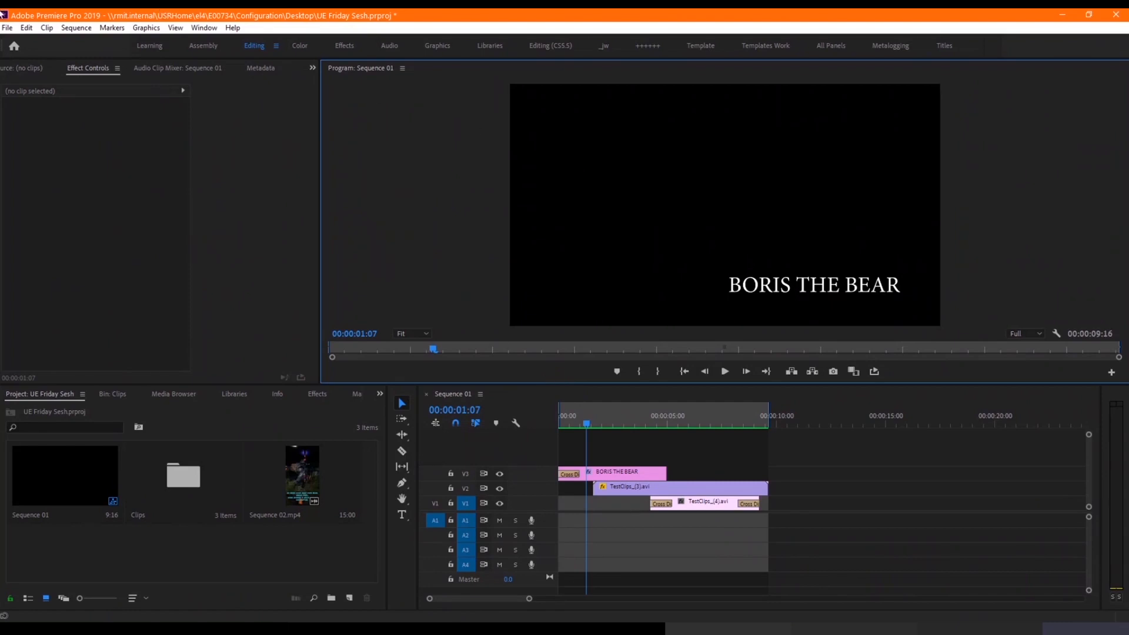
Step: Open the media export settings, set the source range to Entire Sequence and enable Use Previews
click(7, 28)
mouse_move(119, 371)
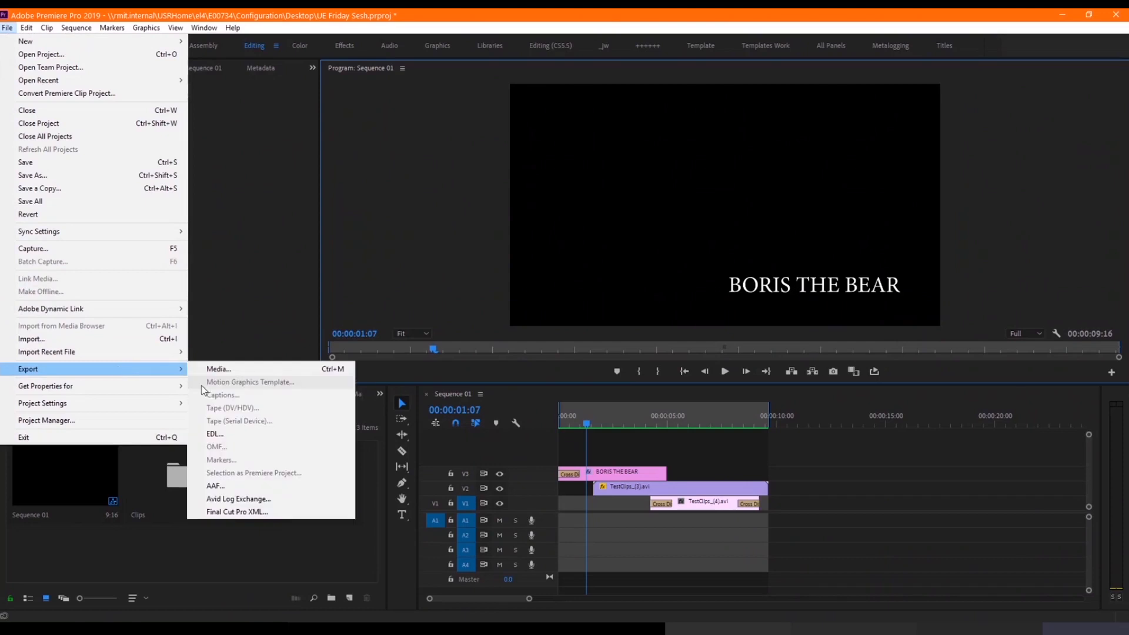
click(284, 372)
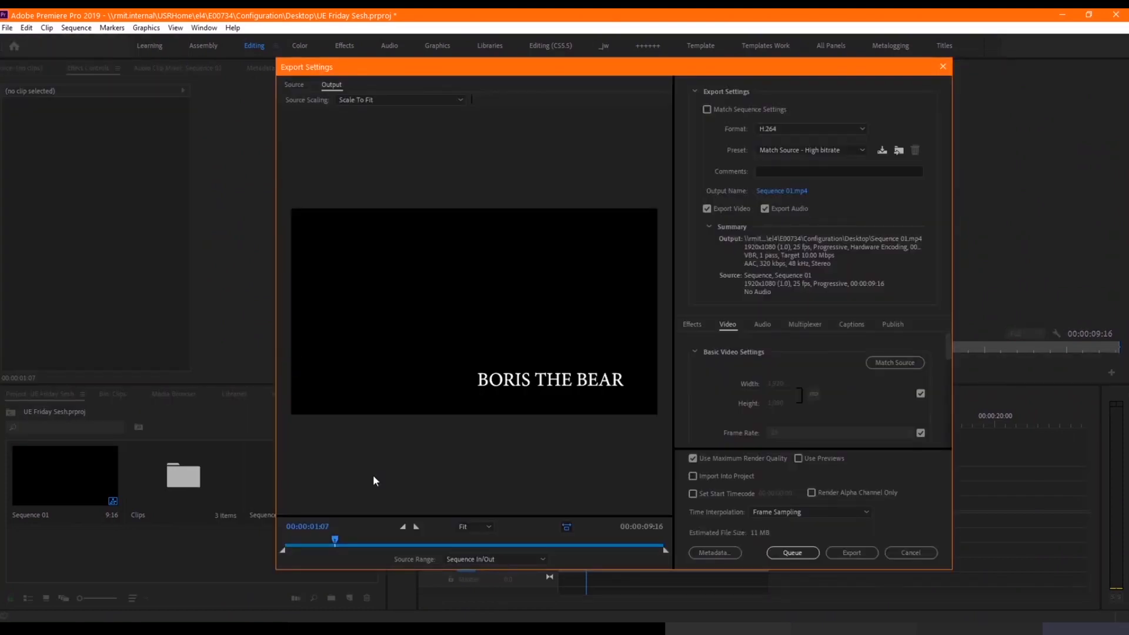
click(484, 562)
click(465, 548)
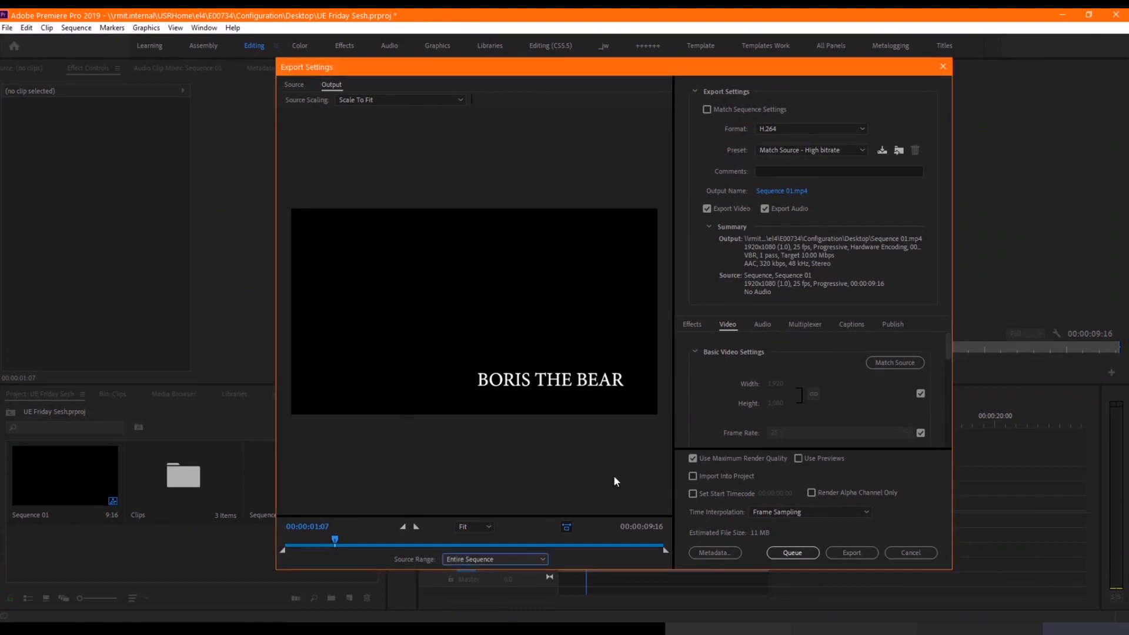
click(800, 458)
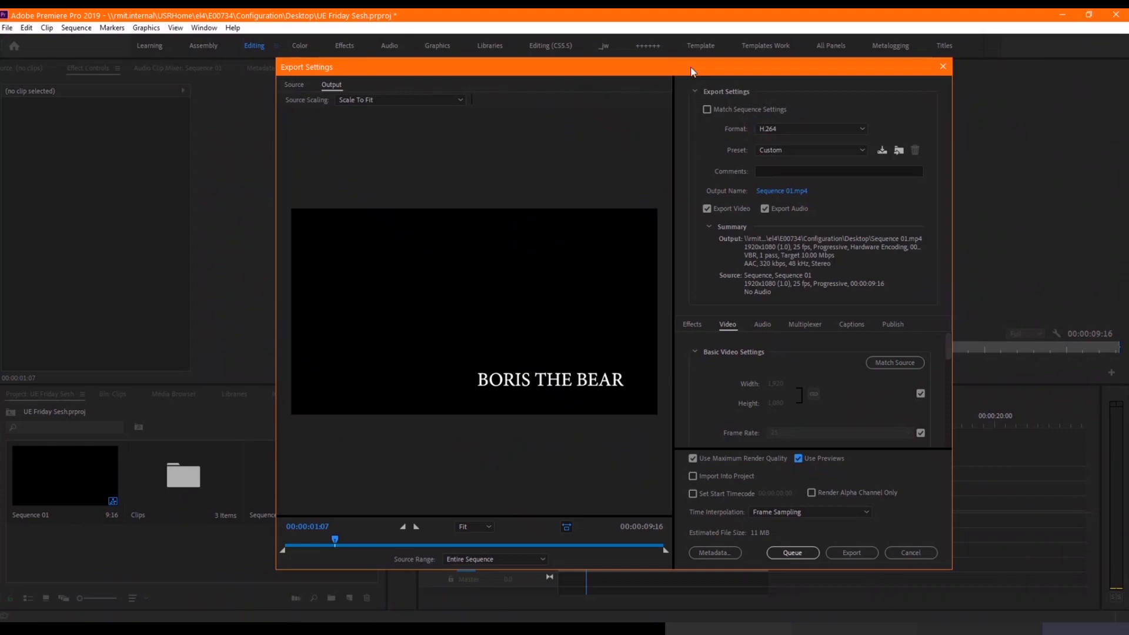
drag(691, 71, 208, 99)
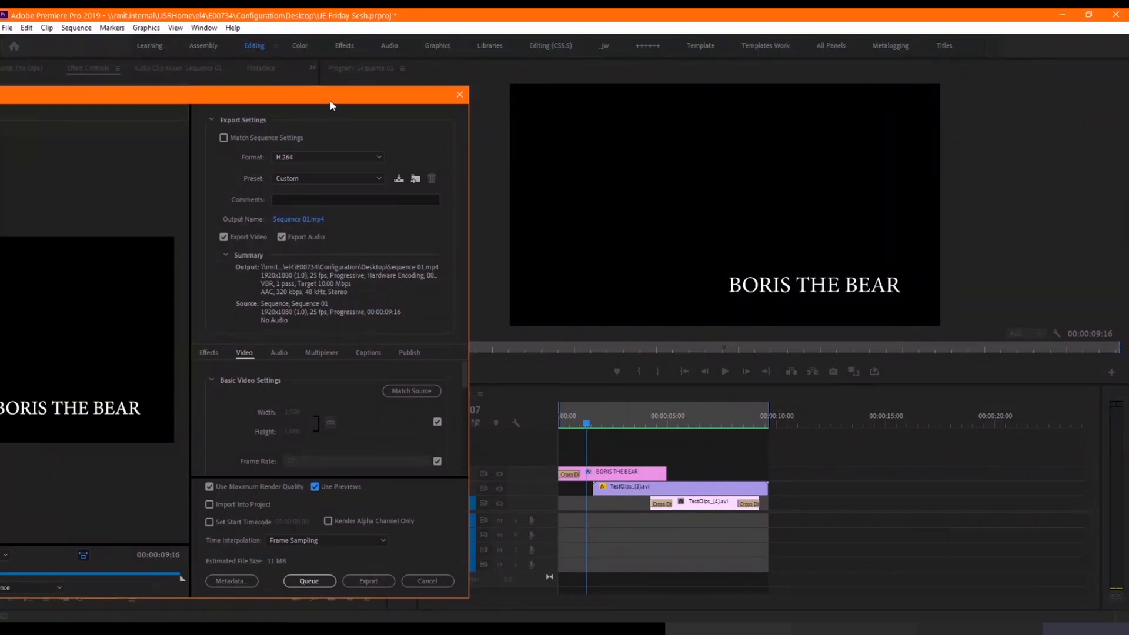
drag(330, 102, 822, 71)
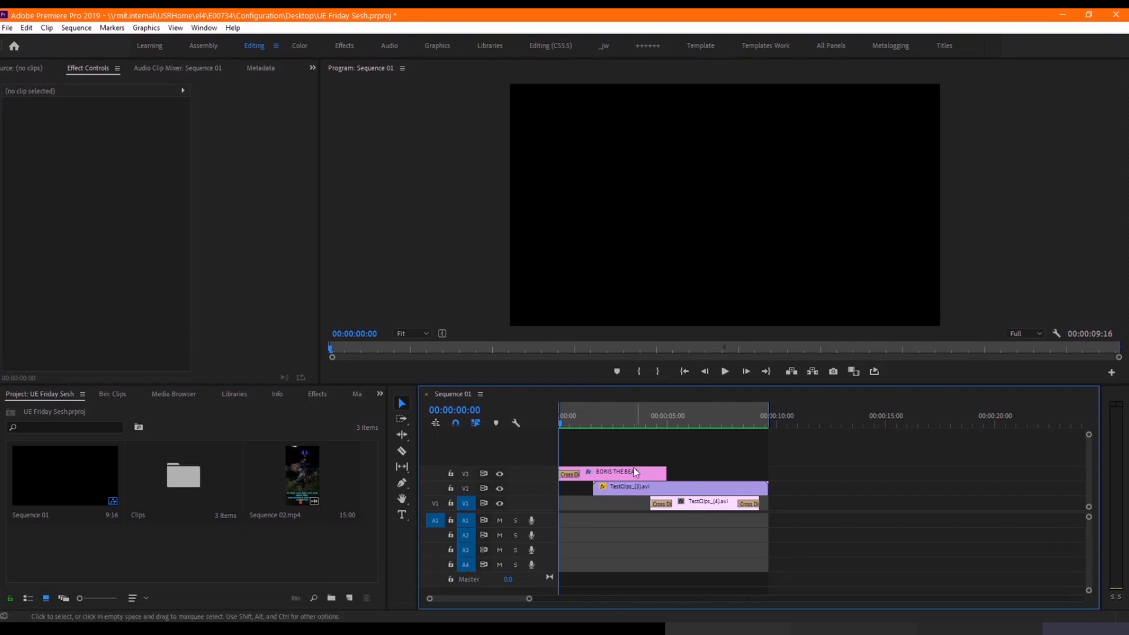
Step: Delete the Cross Dissolve at the start of the BORIS THE BEAR title clip
drag(573, 435, 642, 447)
click(649, 471)
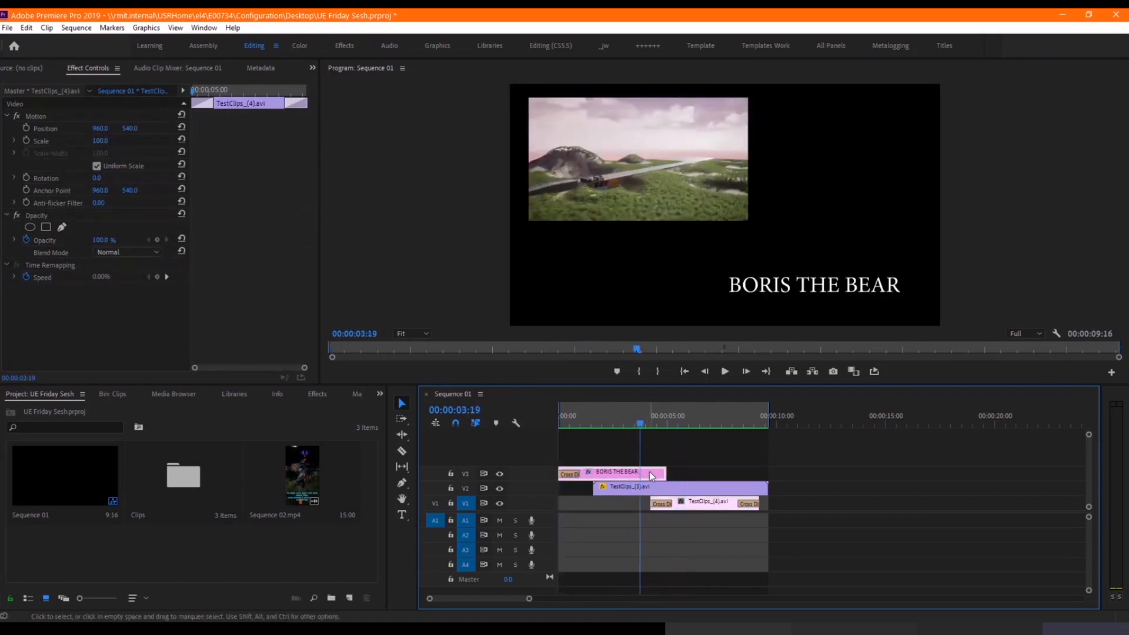
click(794, 289)
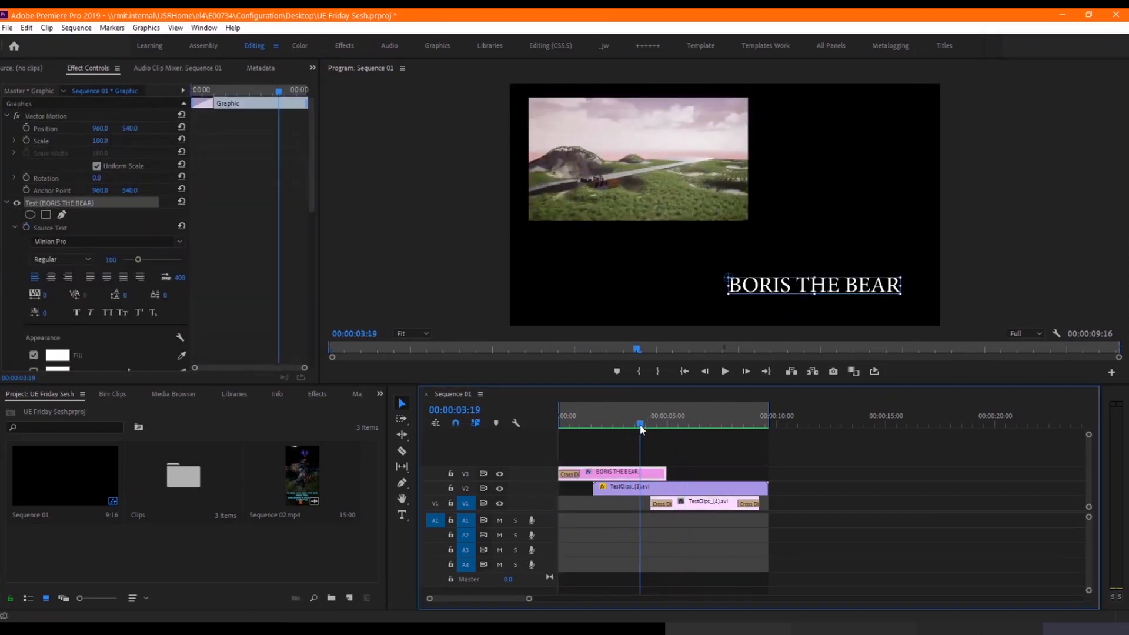
drag(641, 426, 560, 425)
click(569, 476)
key(Delete)
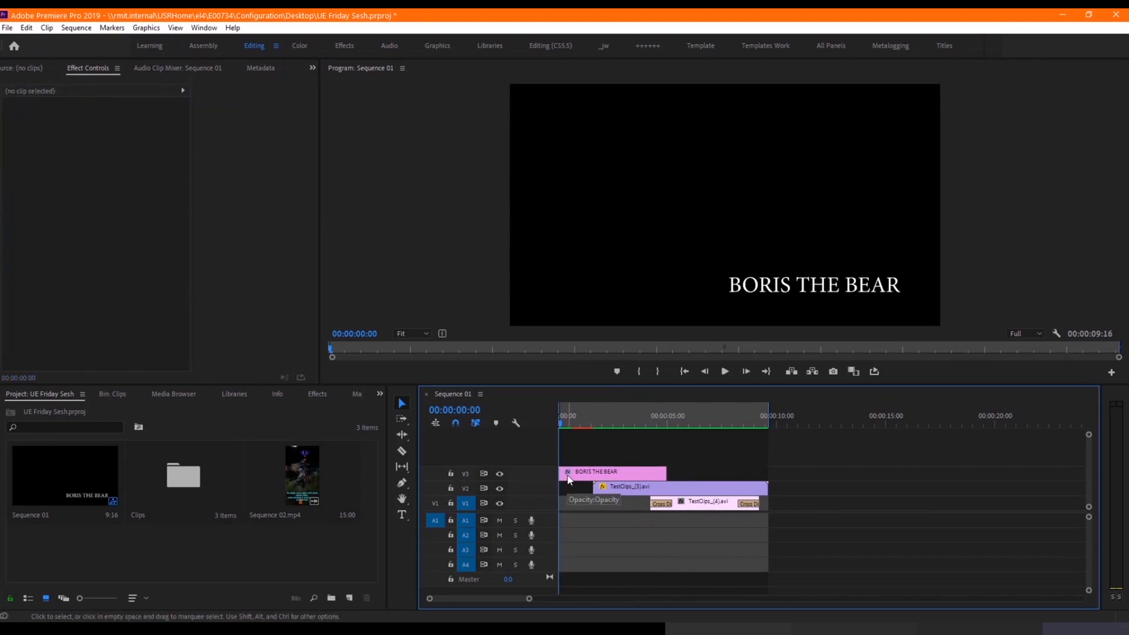
Step: Set the BORIS THE BEAR title's X position to 1029 at 00:00:00:00 and enable keyframing for Position
click(569, 477)
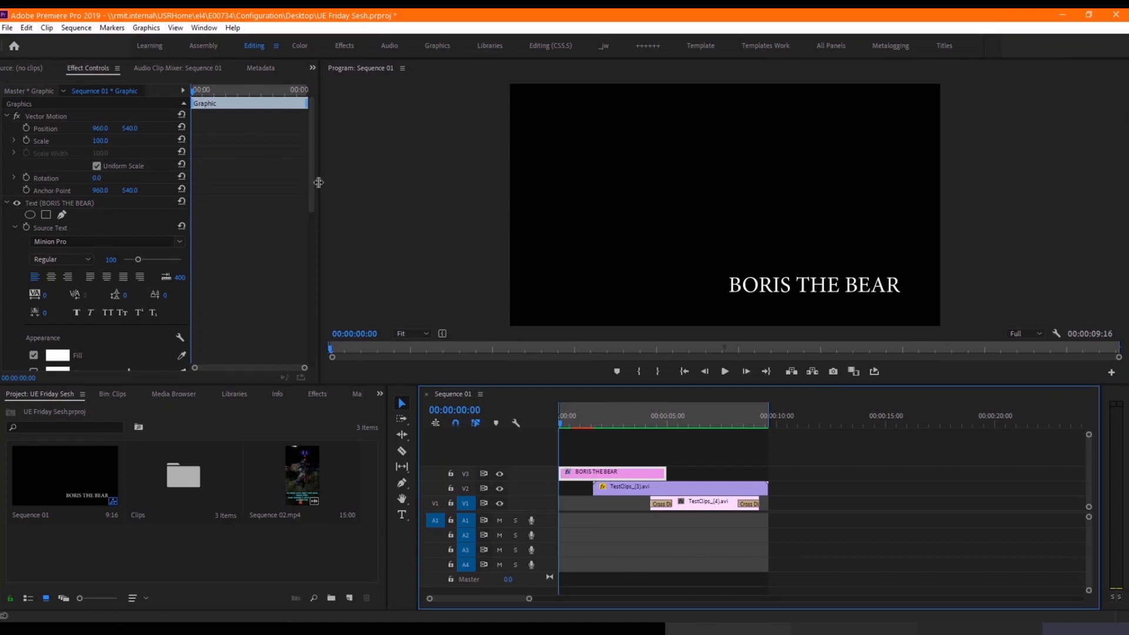
drag(318, 182, 363, 193)
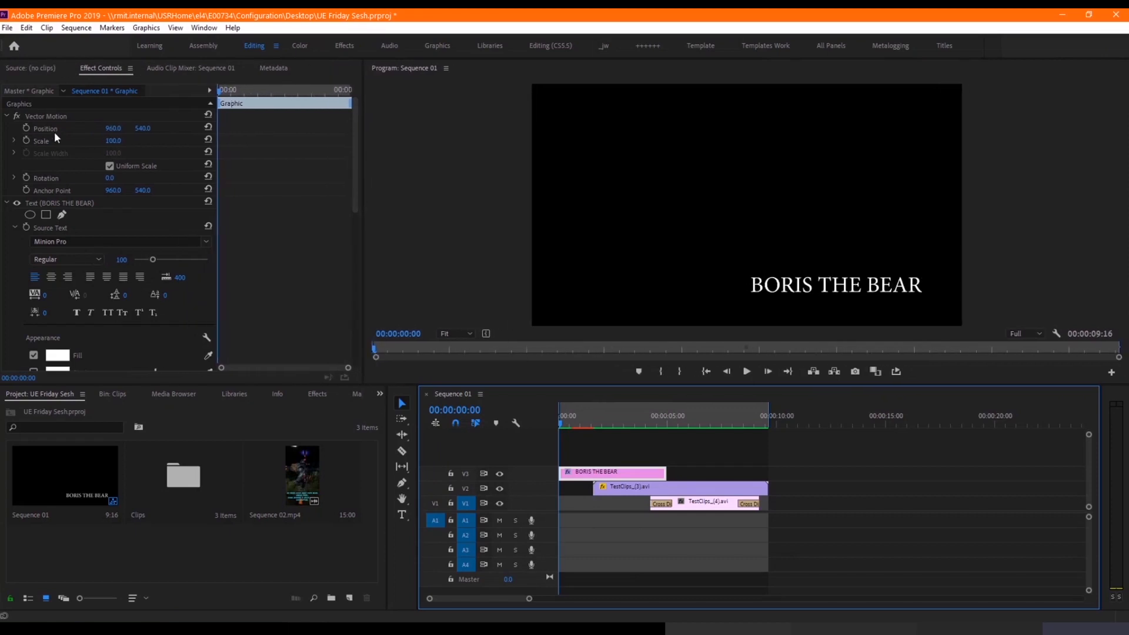
click(273, 90)
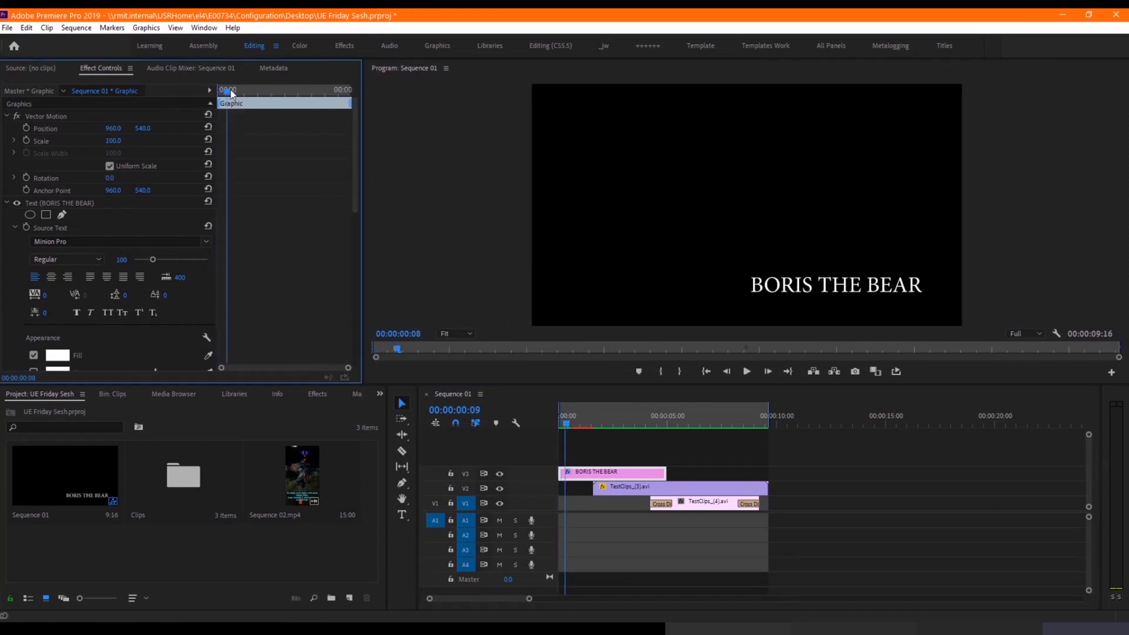
drag(274, 91, 193, 94)
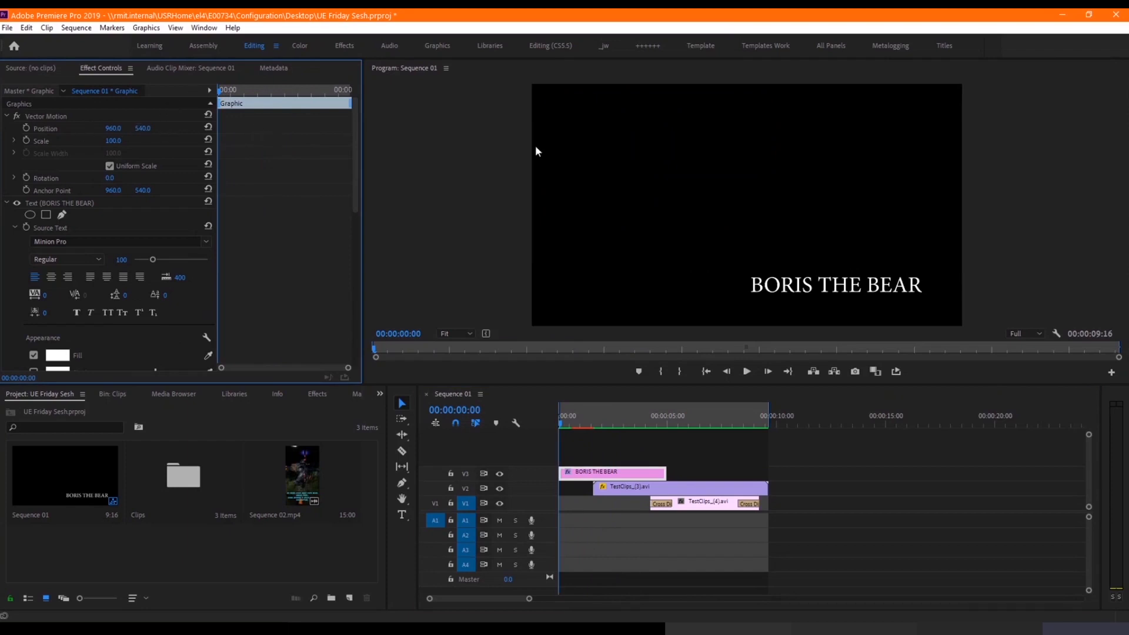
drag(118, 129, 26, 133)
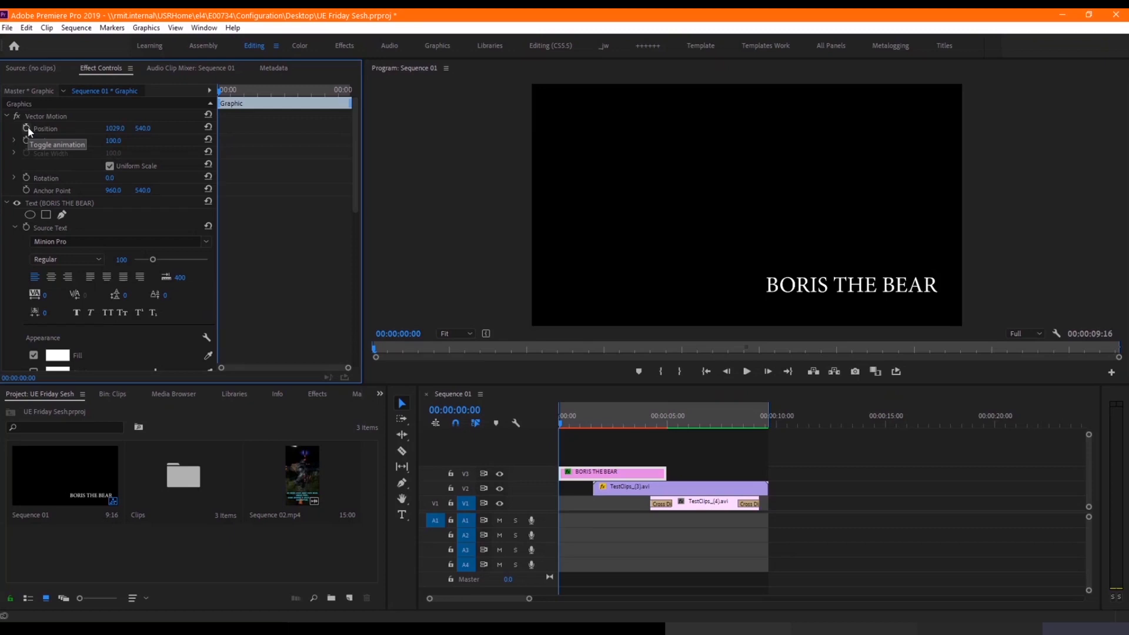
click(27, 127)
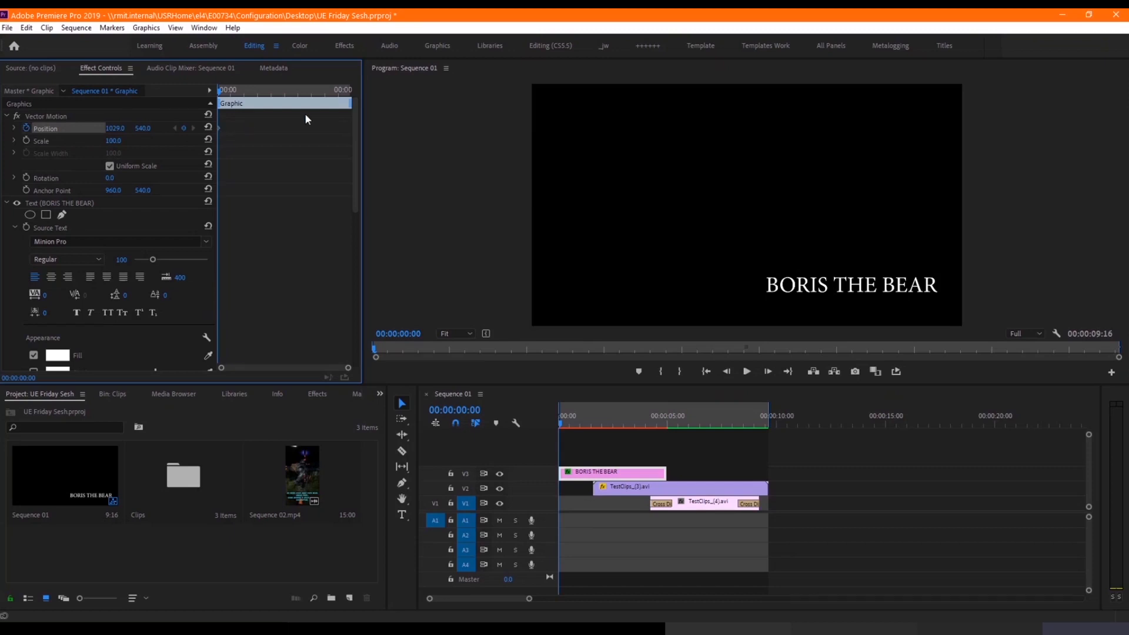
Step: Keyframe the title's X position at 62 on its last frame, 00:00:04:24, and play the animation from the sequence start
drag(340, 85, 355, 87)
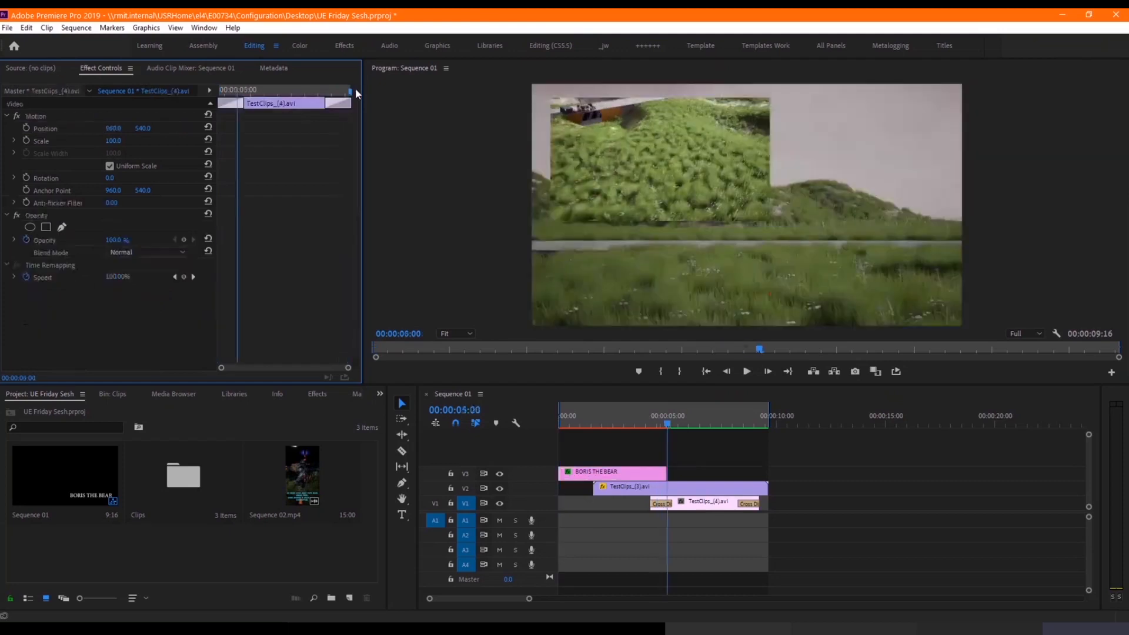
click(660, 421)
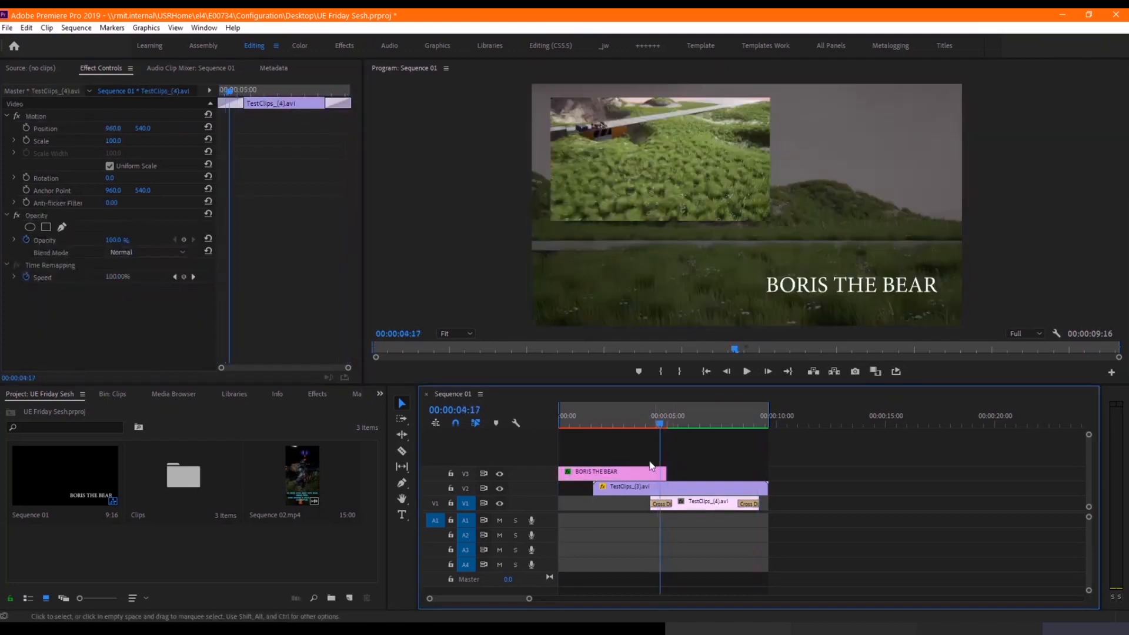
click(646, 472)
drag(342, 90, 358, 85)
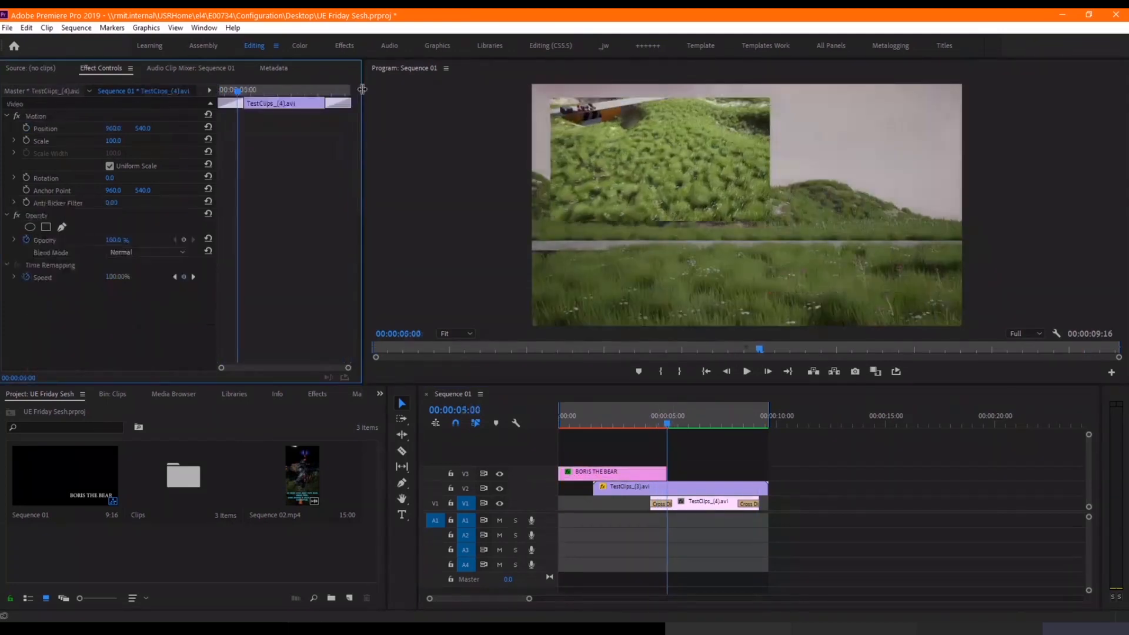
click(648, 477)
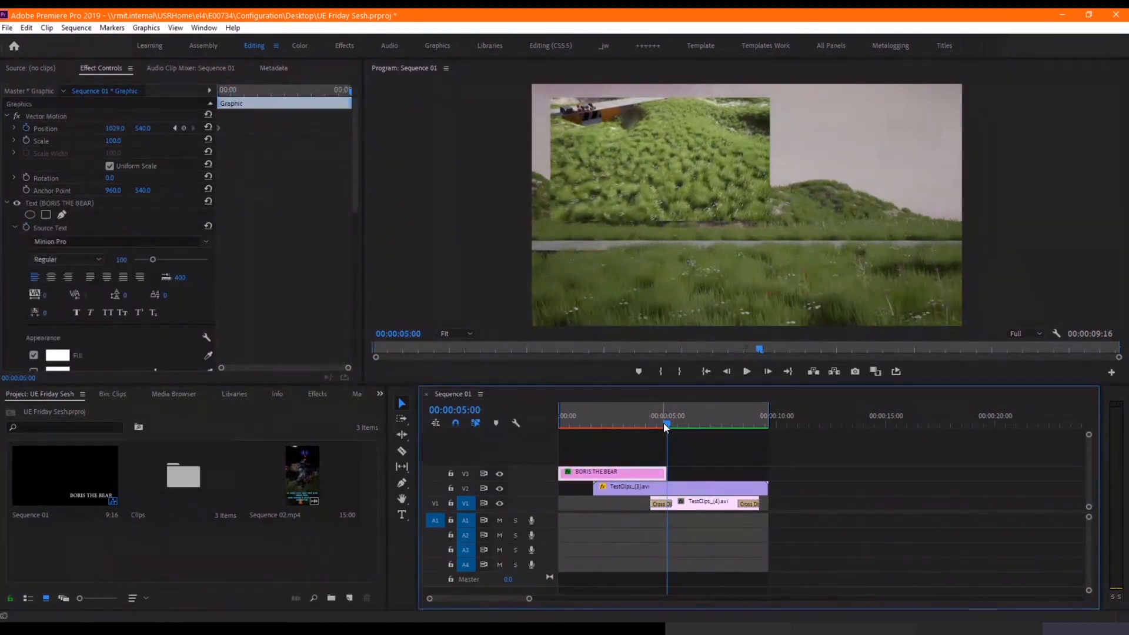
key(Left)
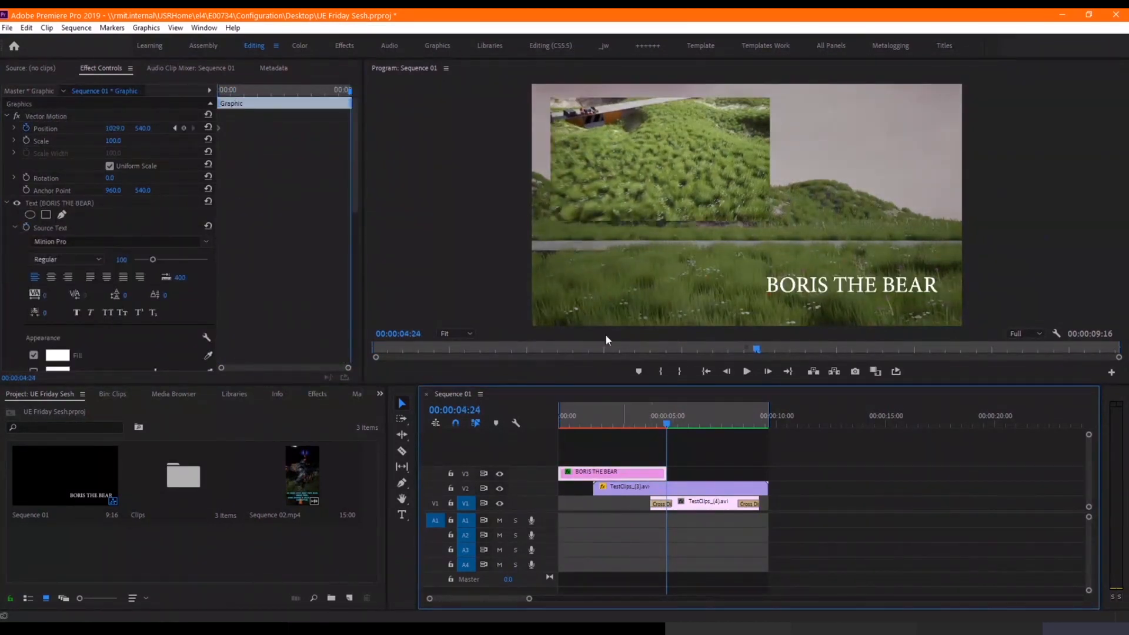
drag(115, 129, 5, 128)
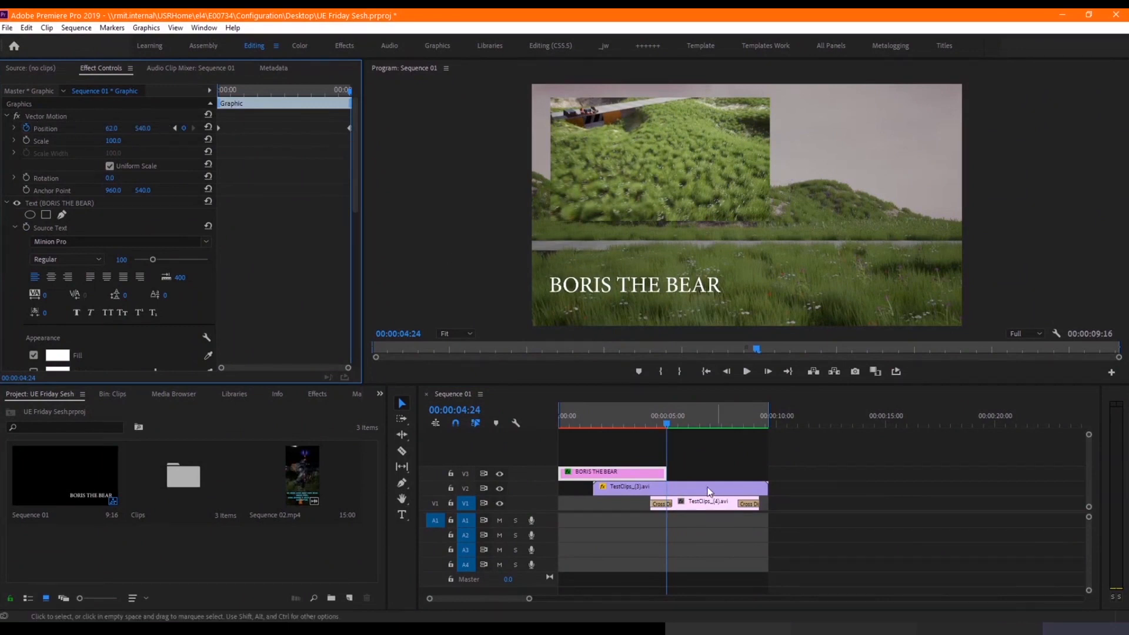
drag(584, 425, 531, 416)
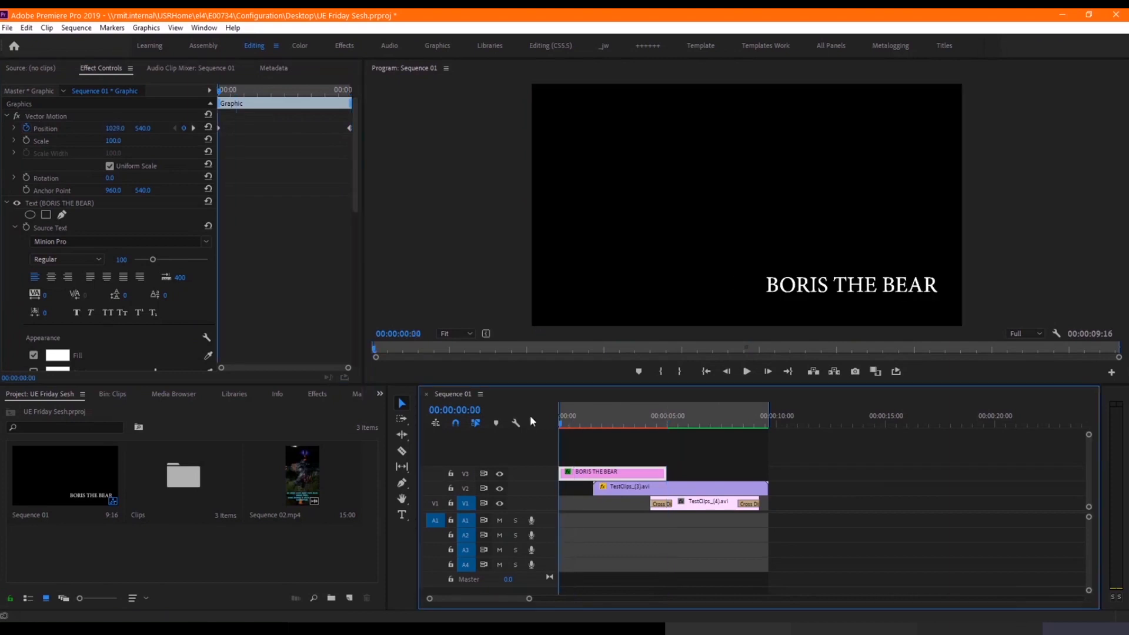
click(747, 371)
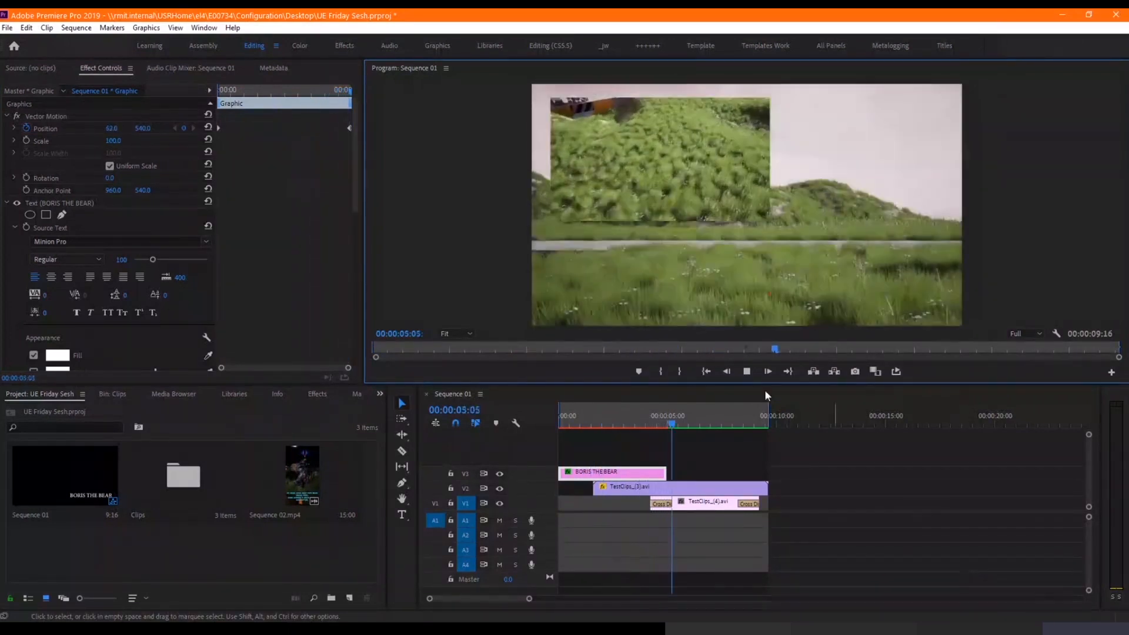
Step: Add a Cross Dissolve video transition to the start of the BORIS THE BEAR clip
click(321, 393)
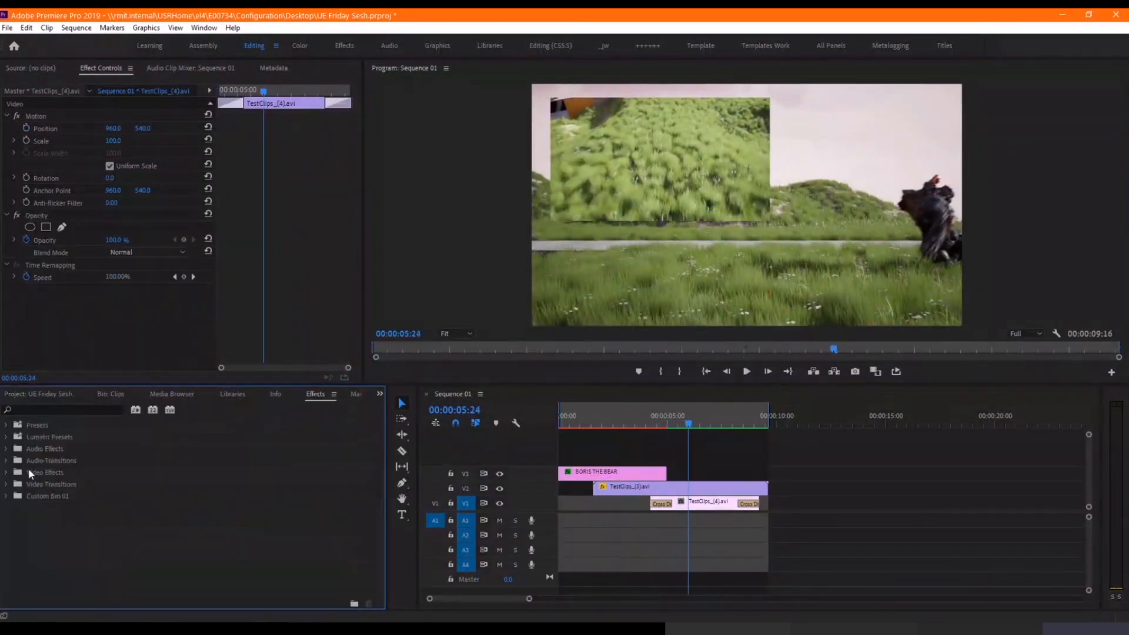
click(7, 473)
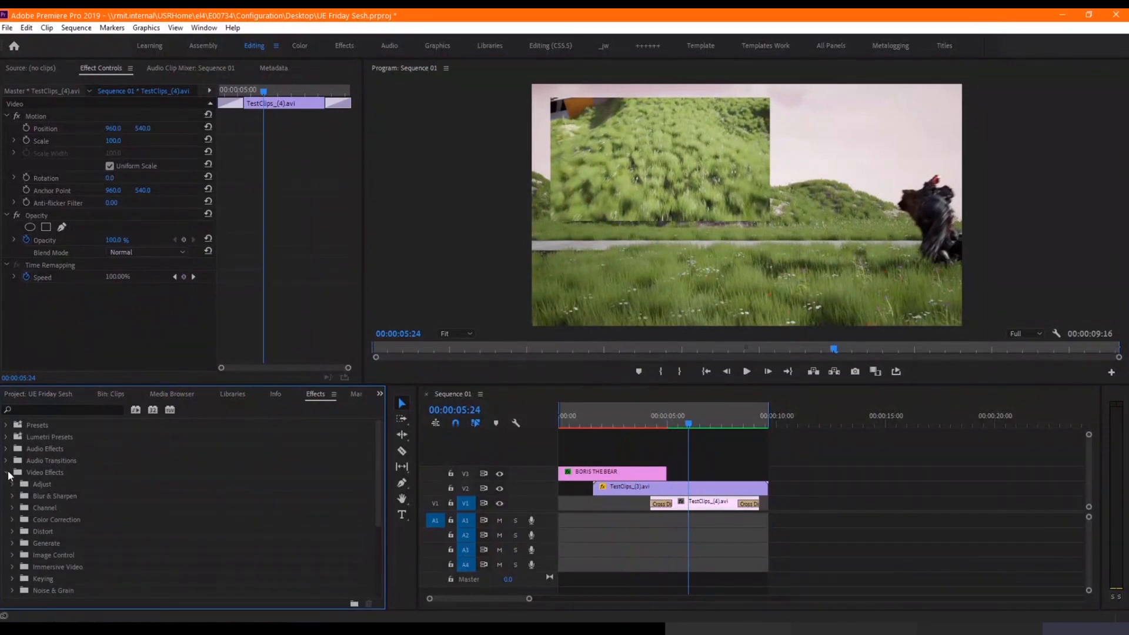
click(7, 473)
click(8, 484)
click(12, 508)
drag(59, 531, 569, 474)
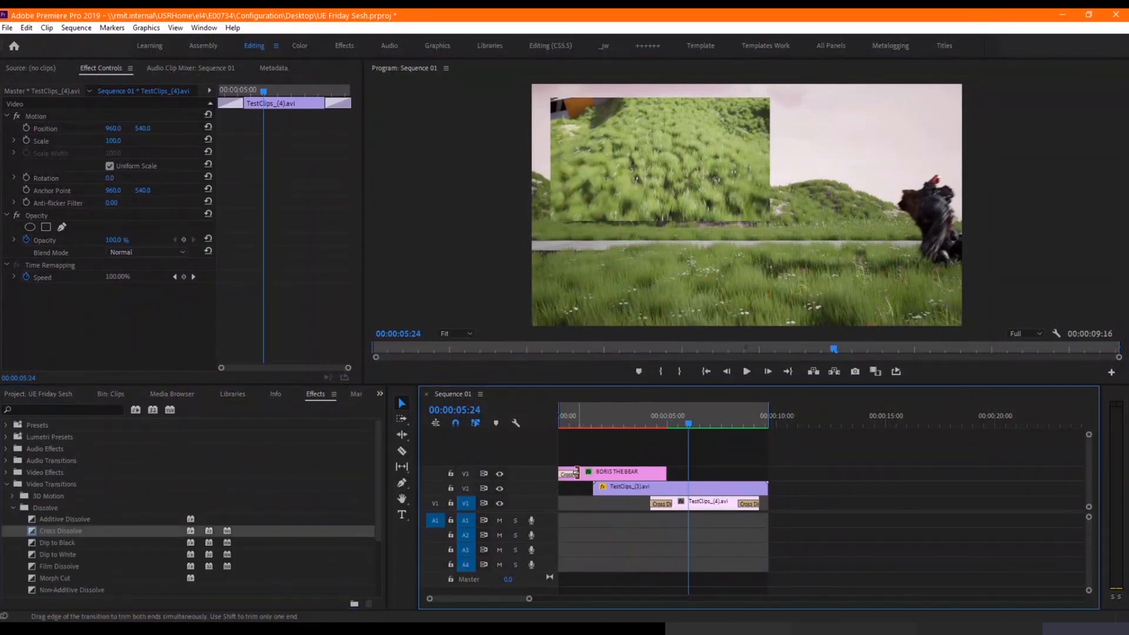
Step: Play the sequence from the start and scrub through it to review the title's fade and movement
click(566, 429)
click(557, 424)
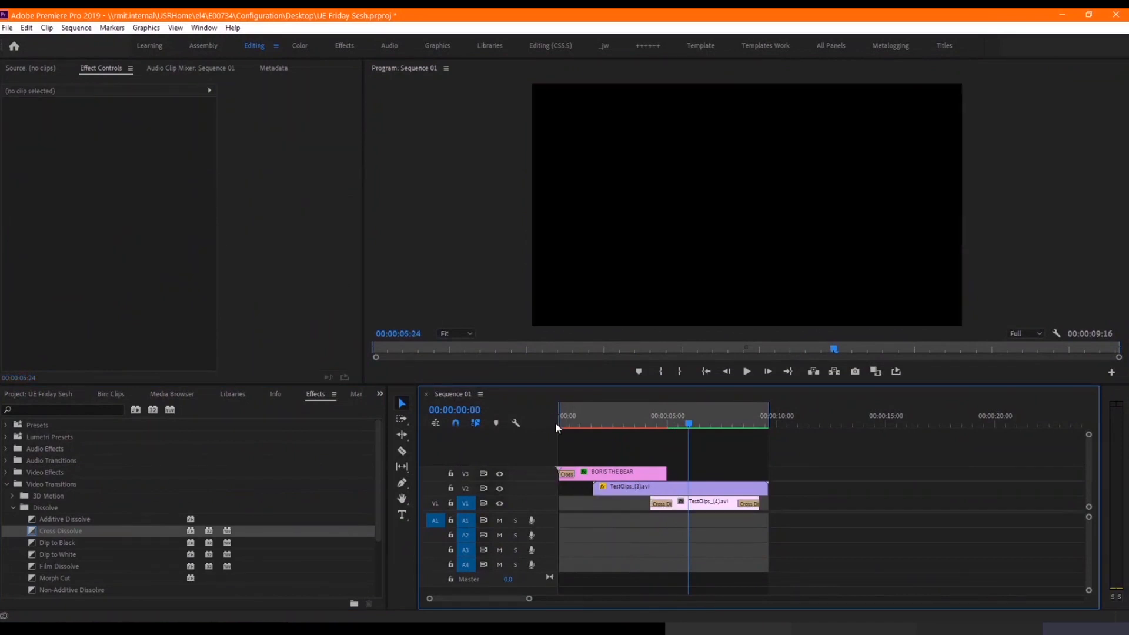
key(Home)
click(747, 372)
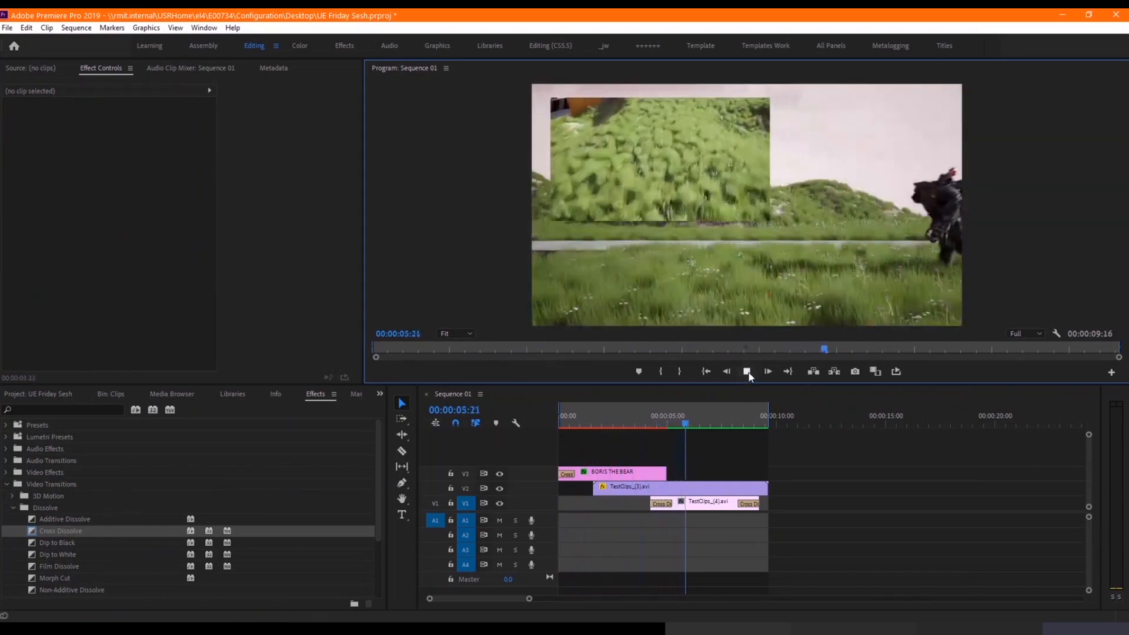
click(747, 371)
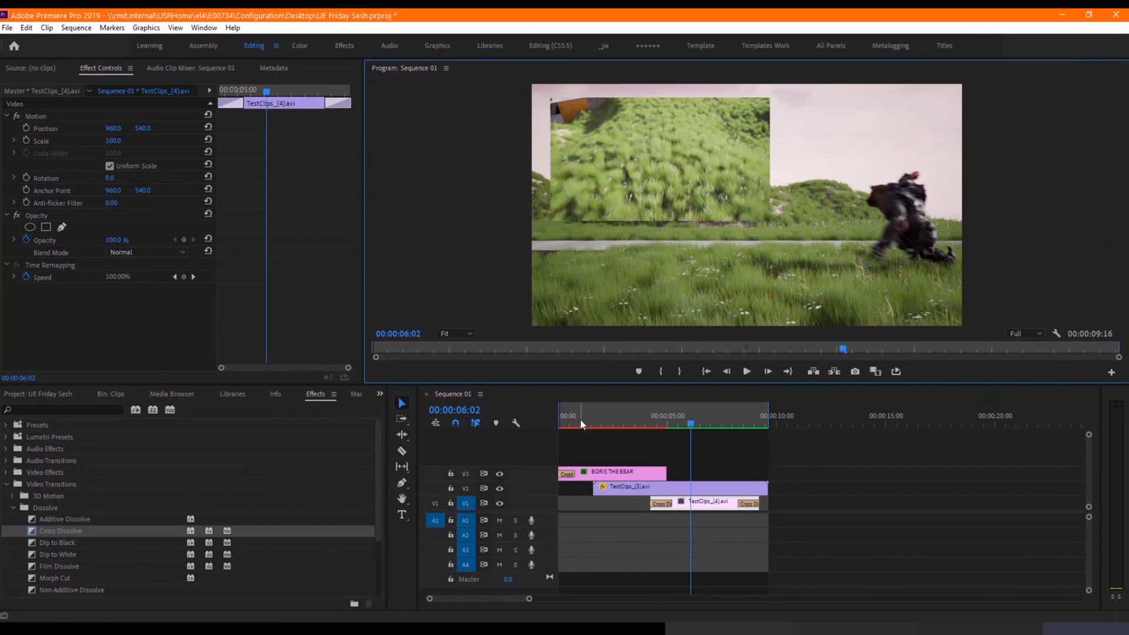
drag(578, 419, 549, 419)
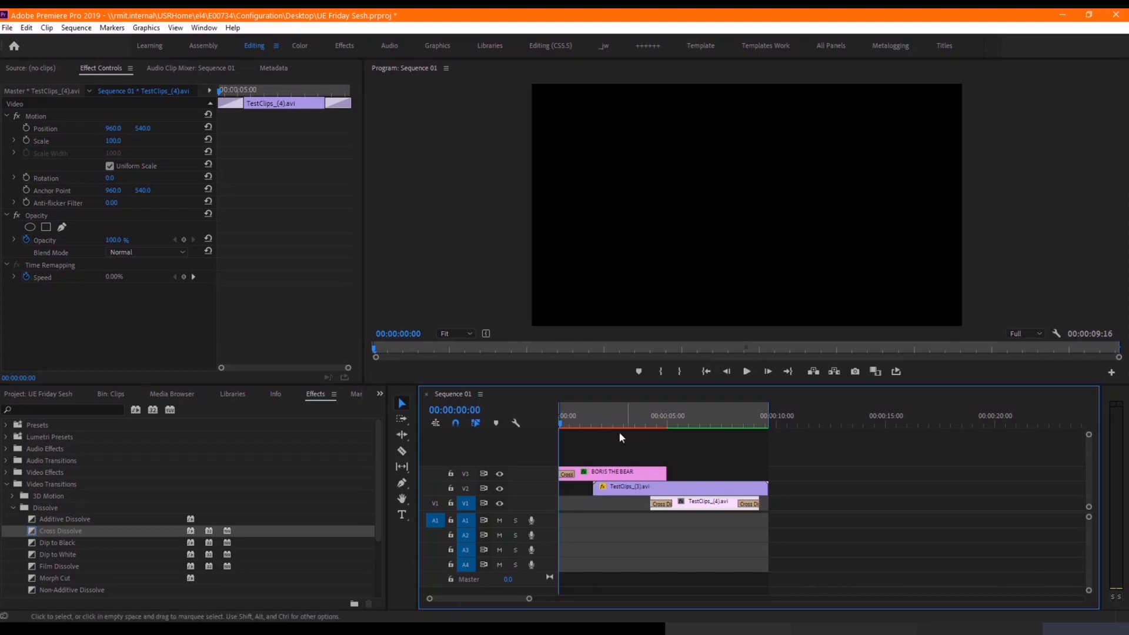
click(605, 421)
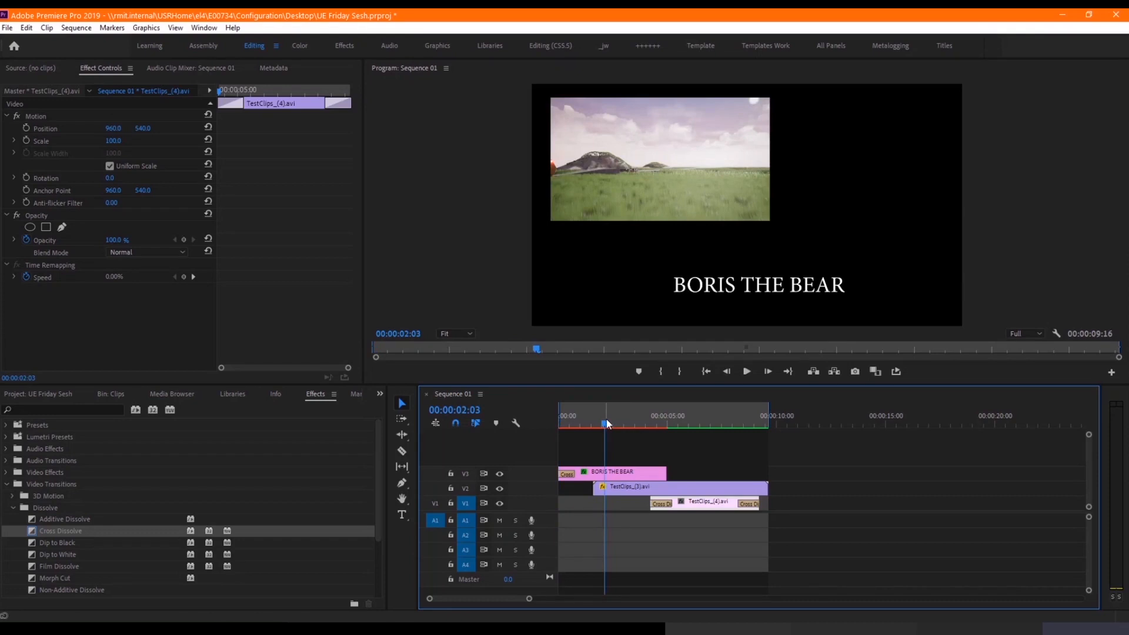
drag(606, 418, 693, 419)
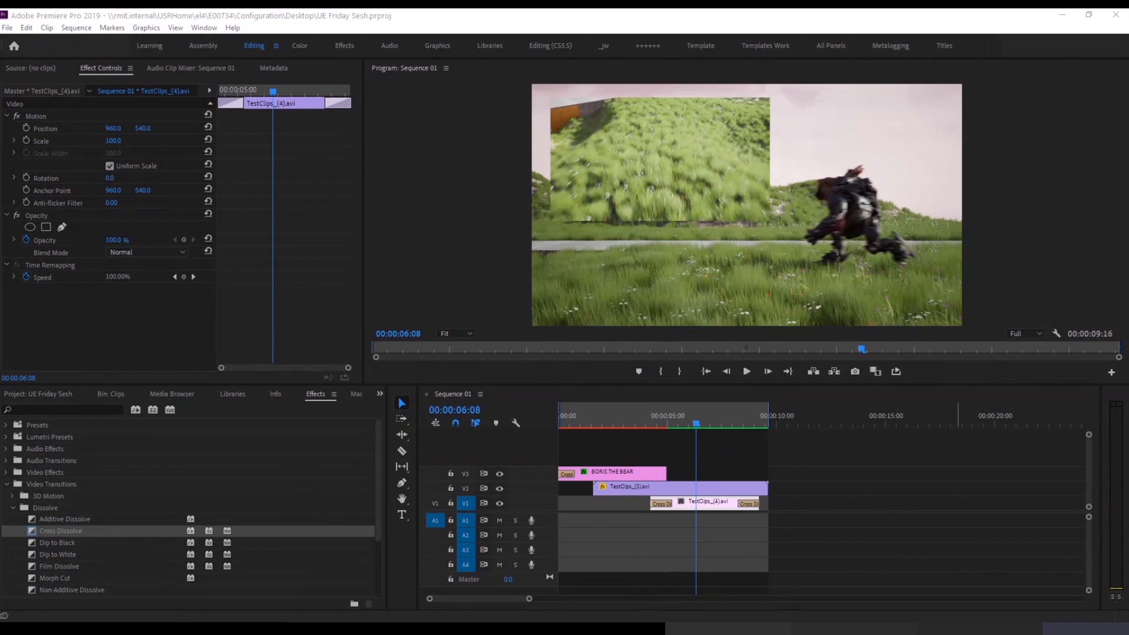
Step: Import BIRDS1.jpg into the project and place it on V3 behind the title clip, starting at 00:00:05:06
click(38, 394)
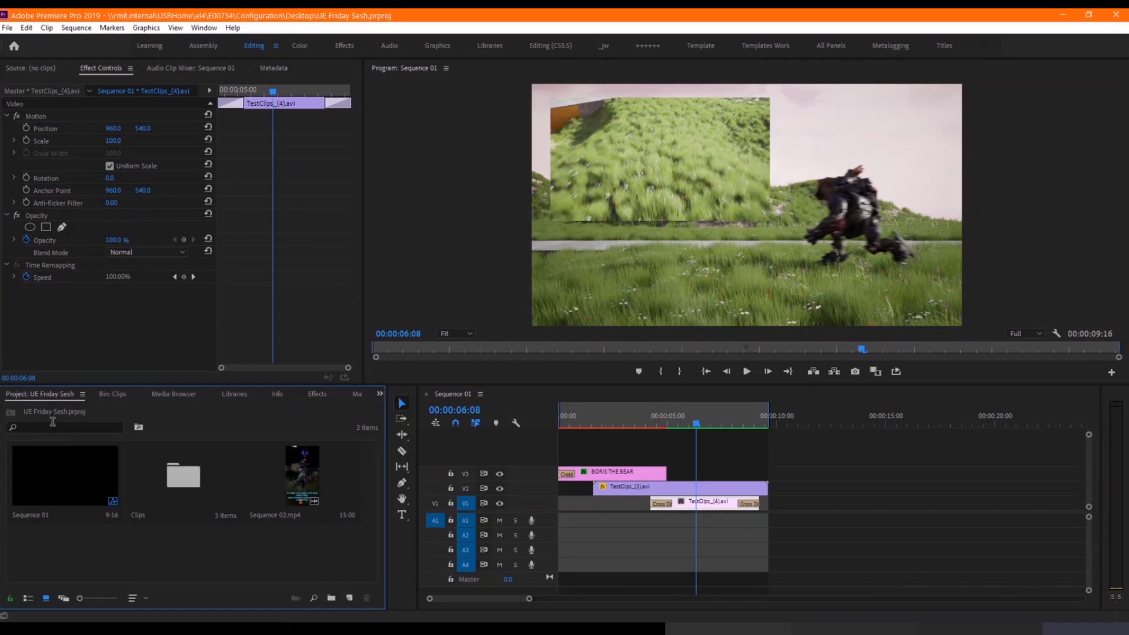
drag(1128, 506, 783, 489)
click(812, 424)
mouse_move(814, 425)
mouse_down()
mouse_move(771, 439)
mouse_move(835, 426)
mouse_up()
drag(819, 488, 759, 468)
click(748, 423)
drag(750, 424, 745, 423)
drag(778, 477, 707, 474)
drag(700, 421, 700, 424)
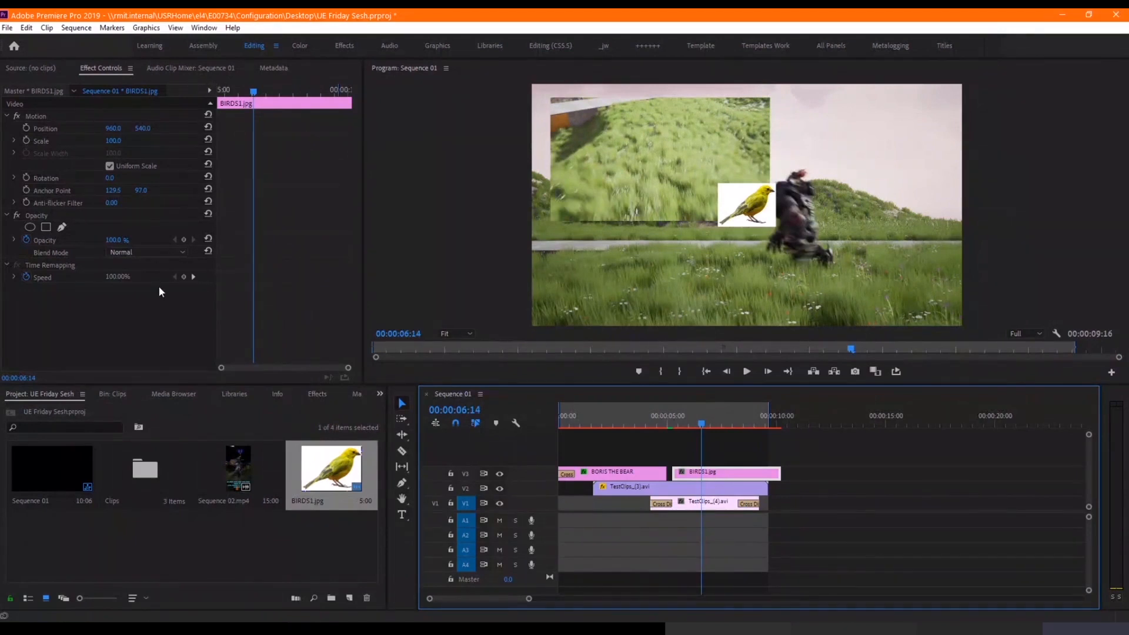
Step: Find the Ultra Key effect and apply it to the BIRDS1.jpg clip on V3
click(318, 394)
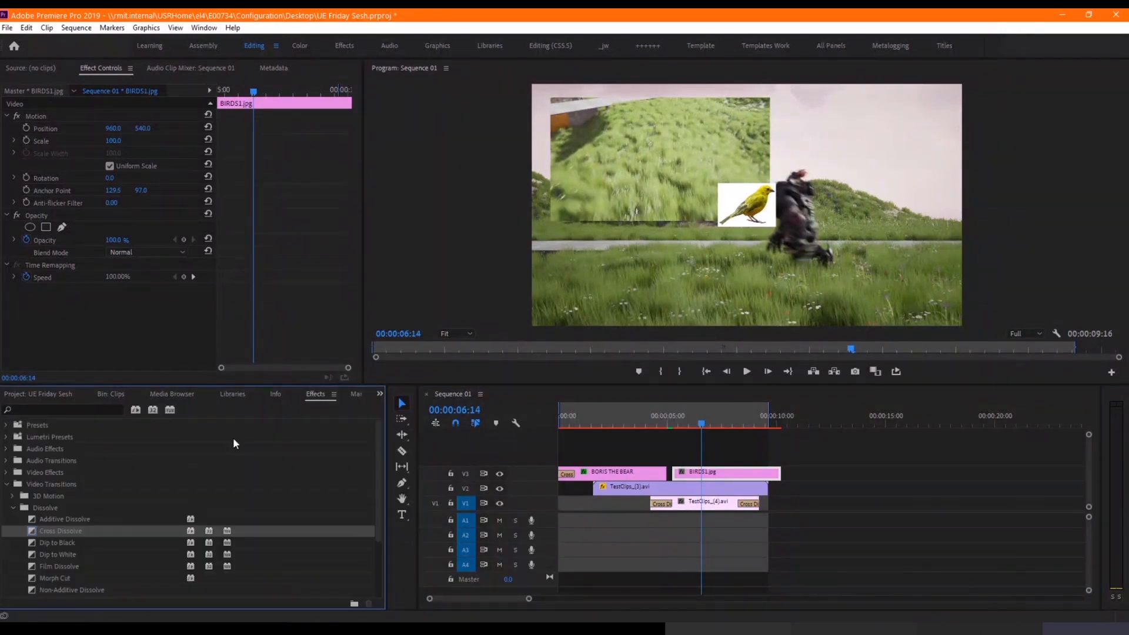
click(98, 410)
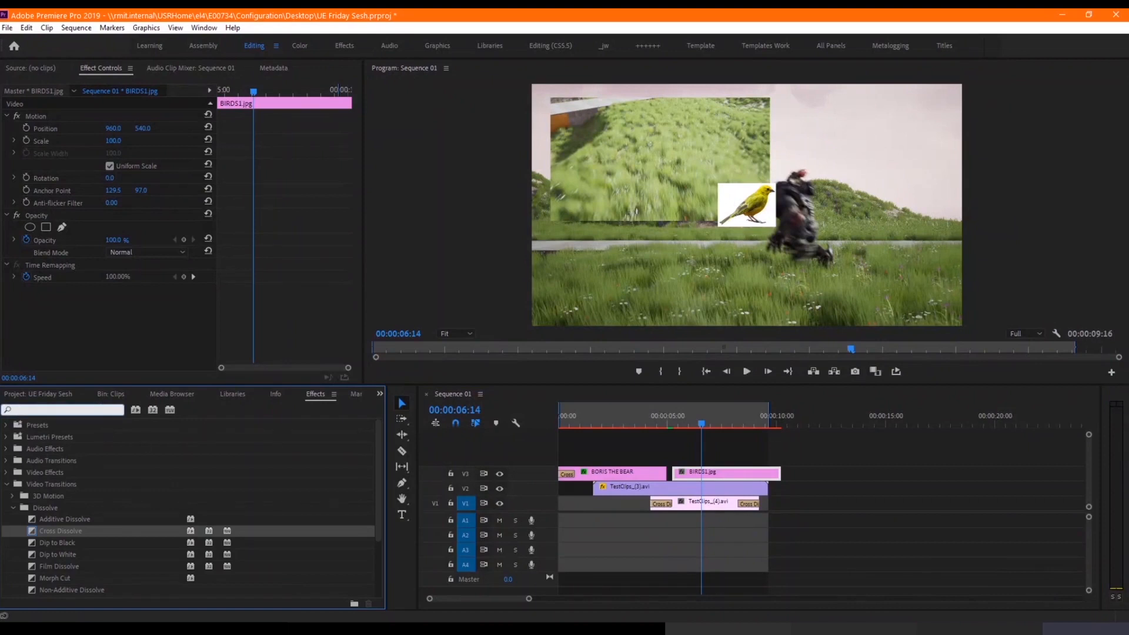
text(ULTRA KERYU)
key(BackSpace)
key(BackSpace)
key(BackSpace)
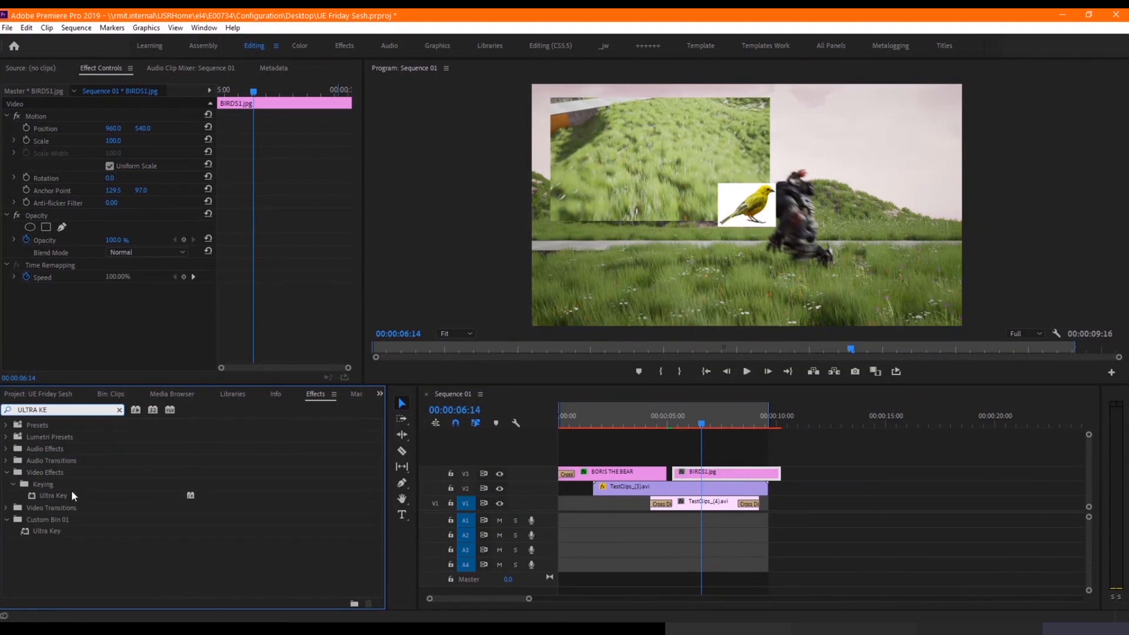
drag(70, 495, 704, 476)
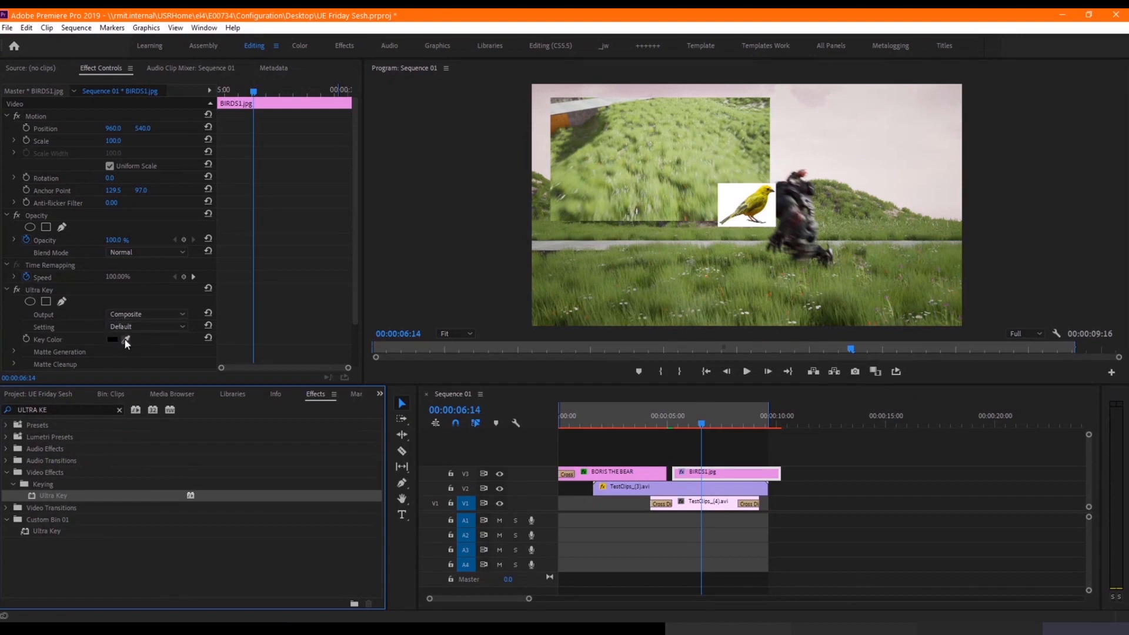
Step: Sample the bird image's white background as the Ultra Key key color and move the image to position 320, 836
drag(126, 340, 727, 202)
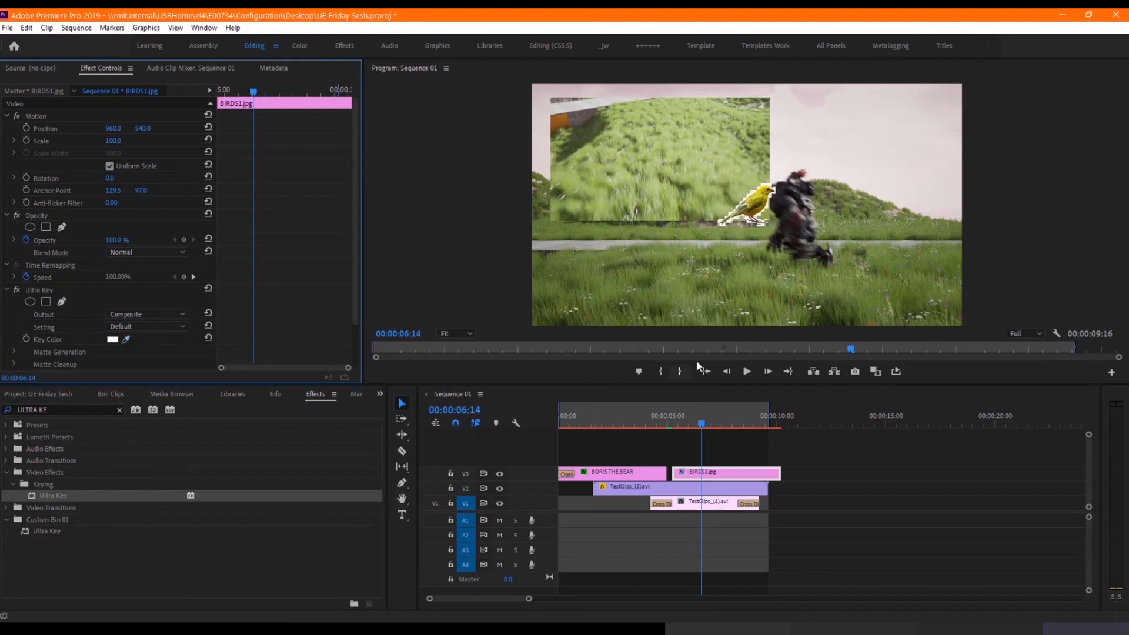
drag(113, 129, 154, 129)
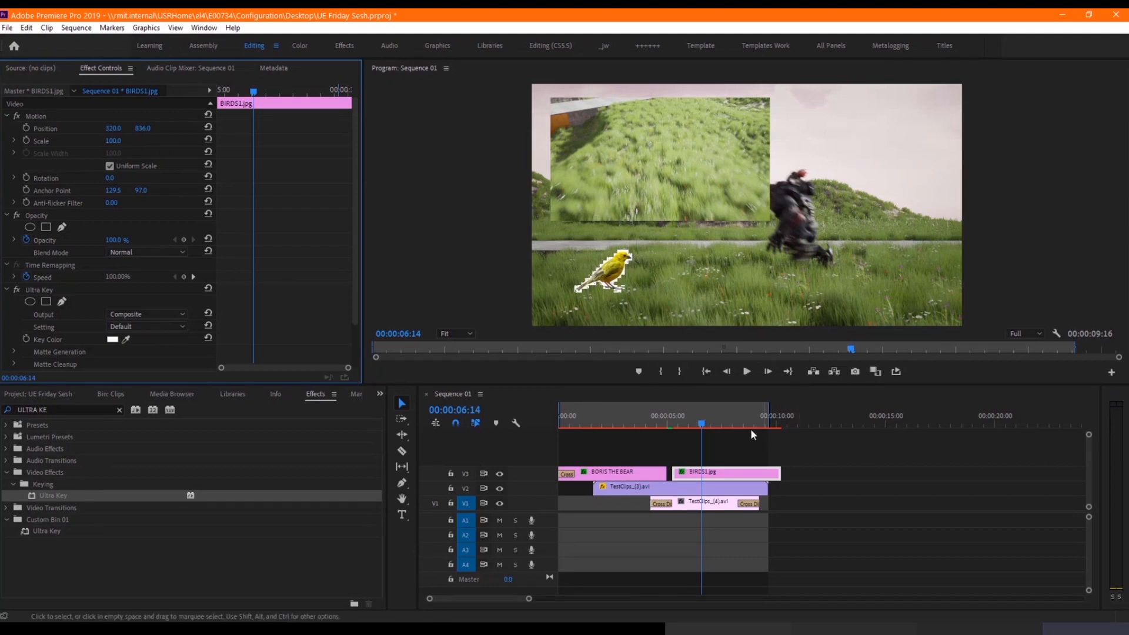
click(704, 422)
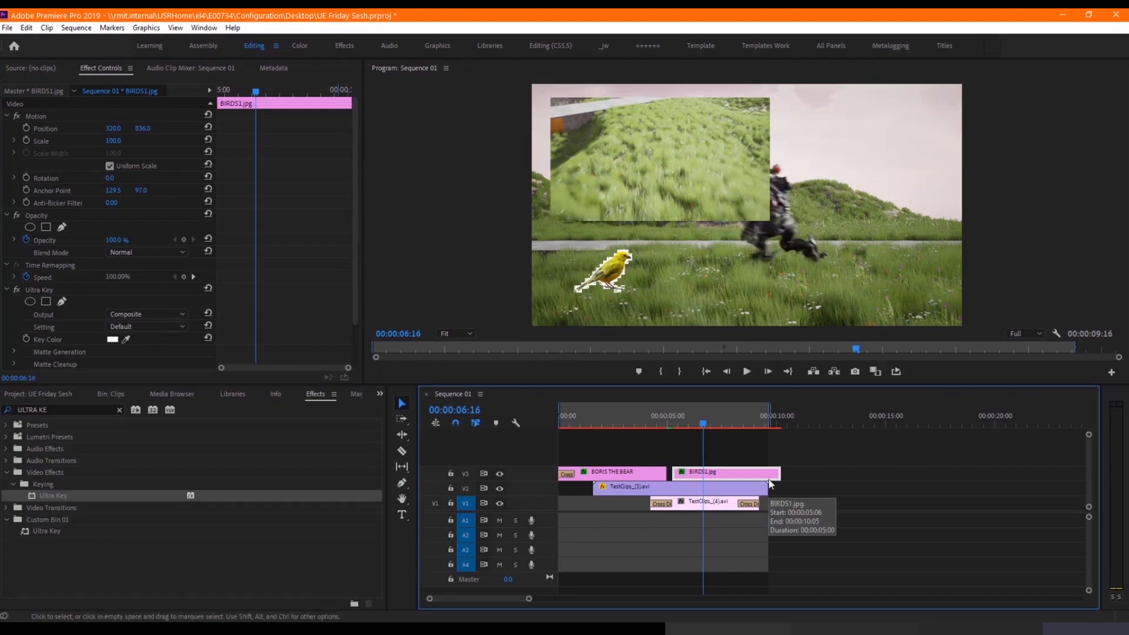
Step: Bring the Element .mov clip into the project and delete the BIRDS1.jpg clip from the timeline
click(25, 396)
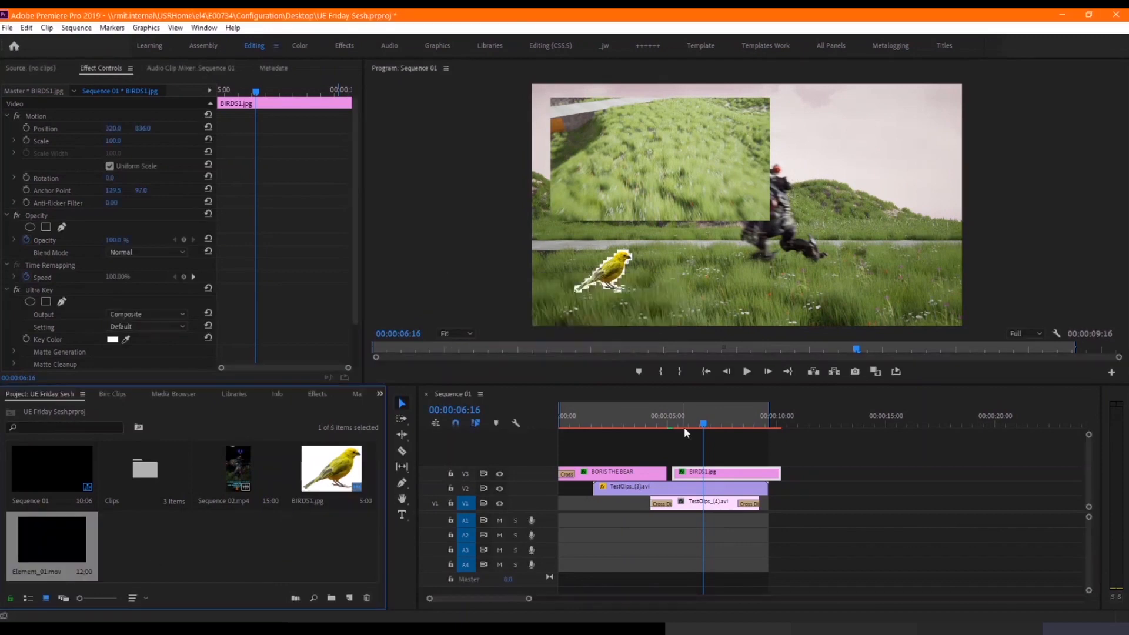
click(708, 474)
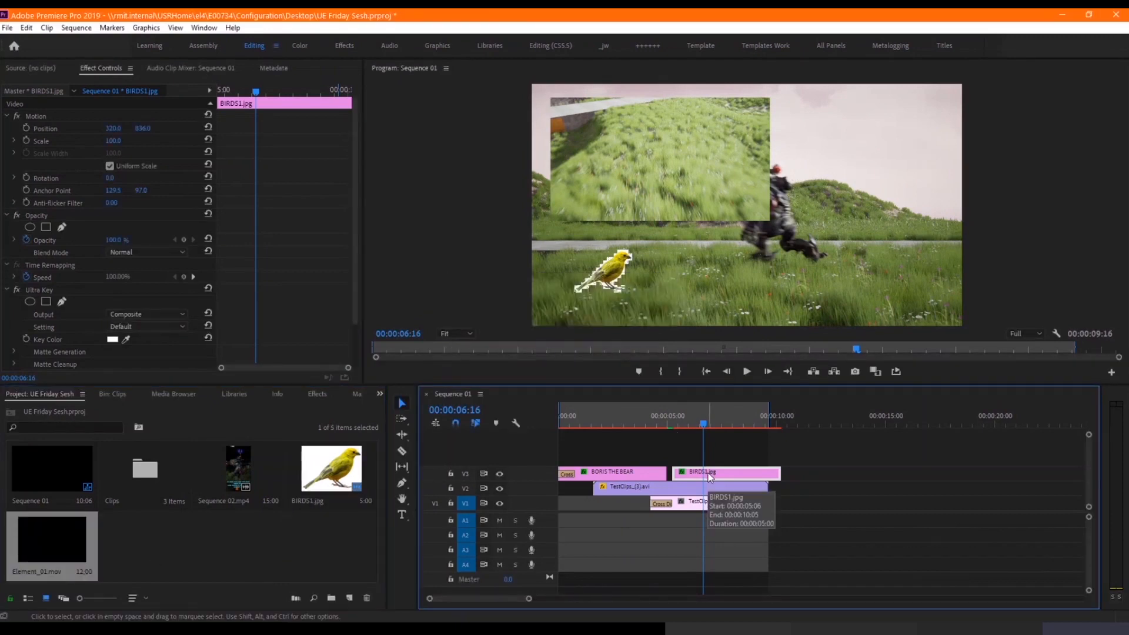
key(Delete)
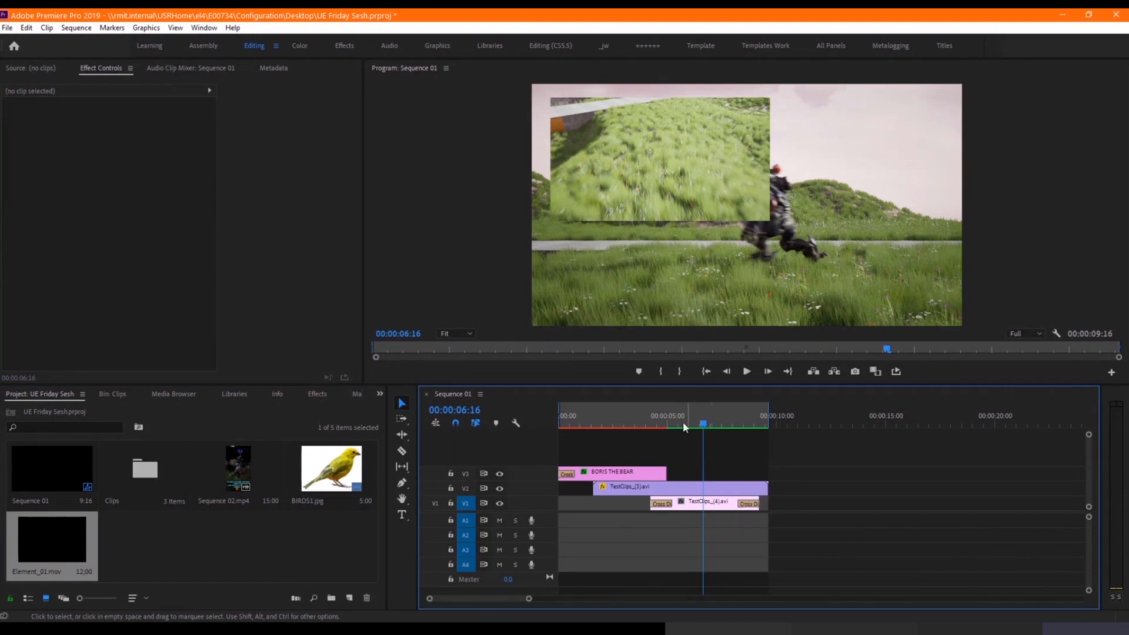
Step: Place Element_01.mov on V3 just after the BORIS THE BEAR title and play the sequence to check it
mouse_move(682, 421)
mouse_down()
mouse_move(660, 422)
mouse_move(692, 427)
mouse_up()
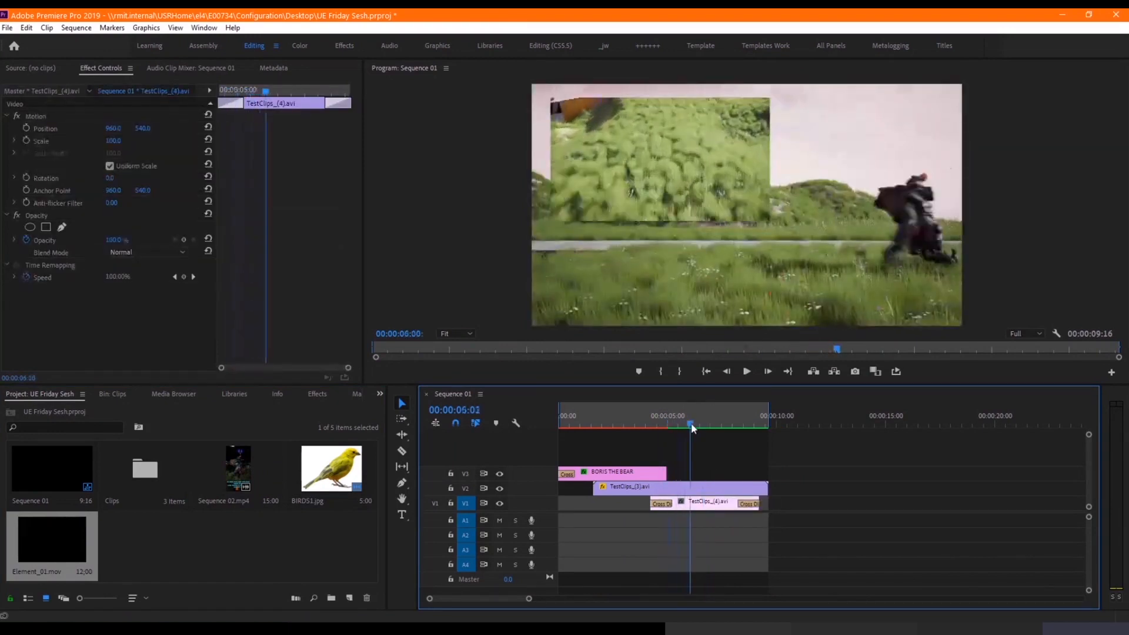
click(55, 538)
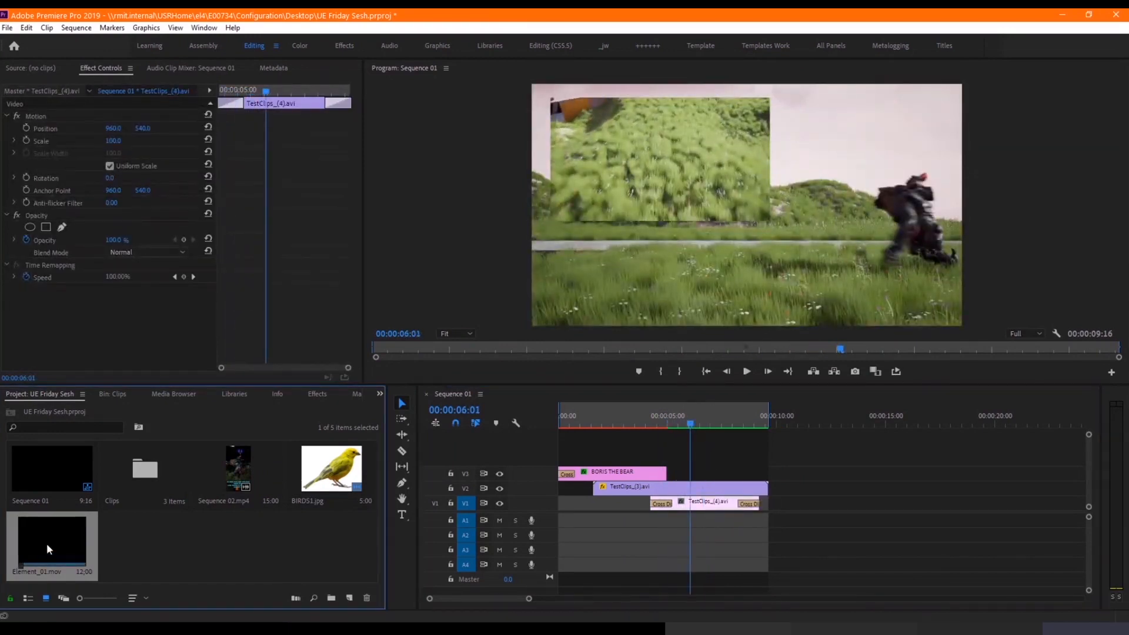
drag(51, 568, 676, 471)
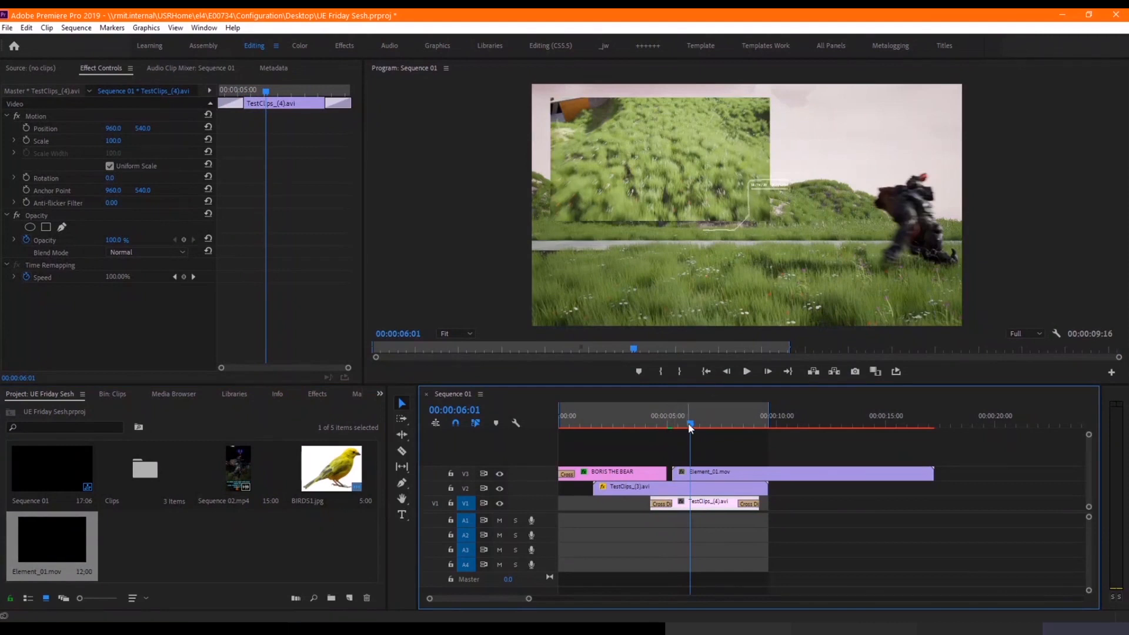
drag(689, 423, 669, 425)
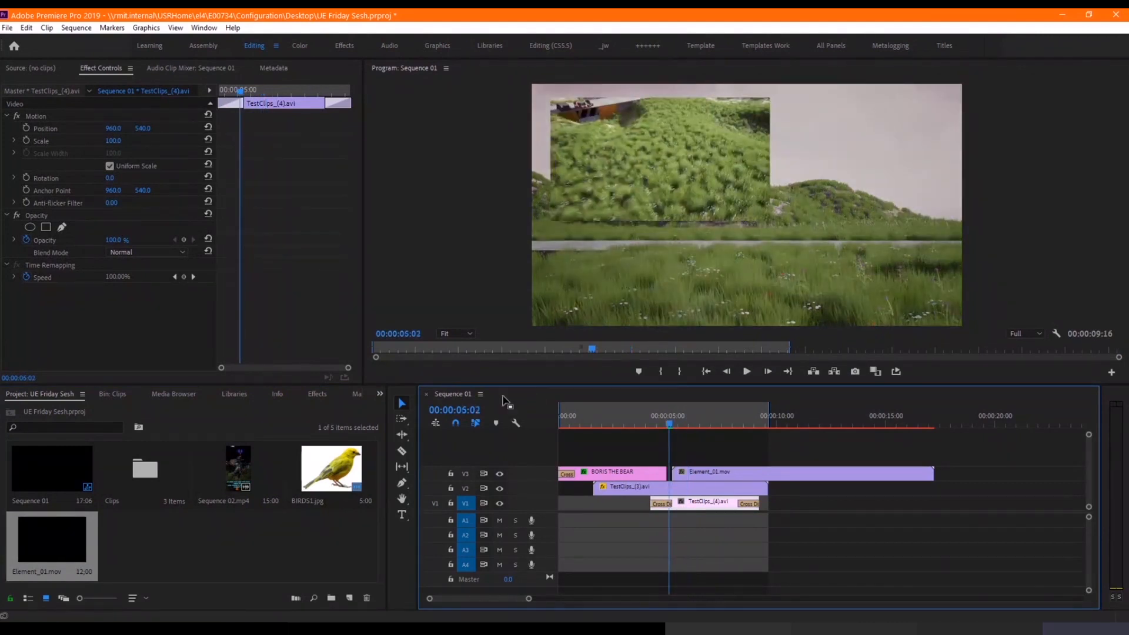
click(747, 371)
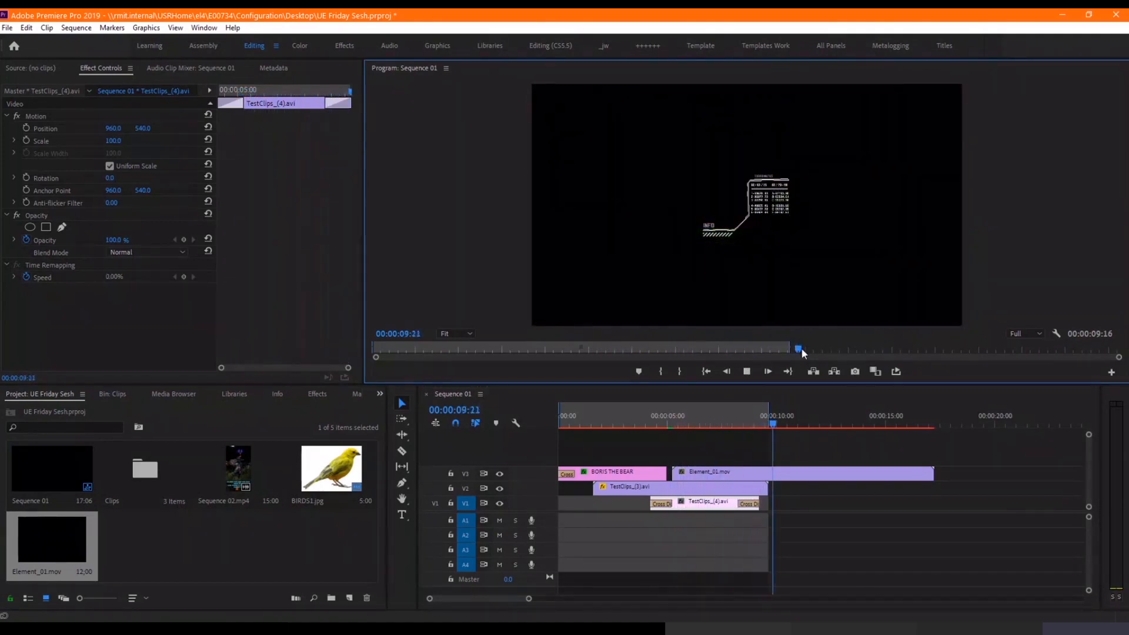
click(747, 371)
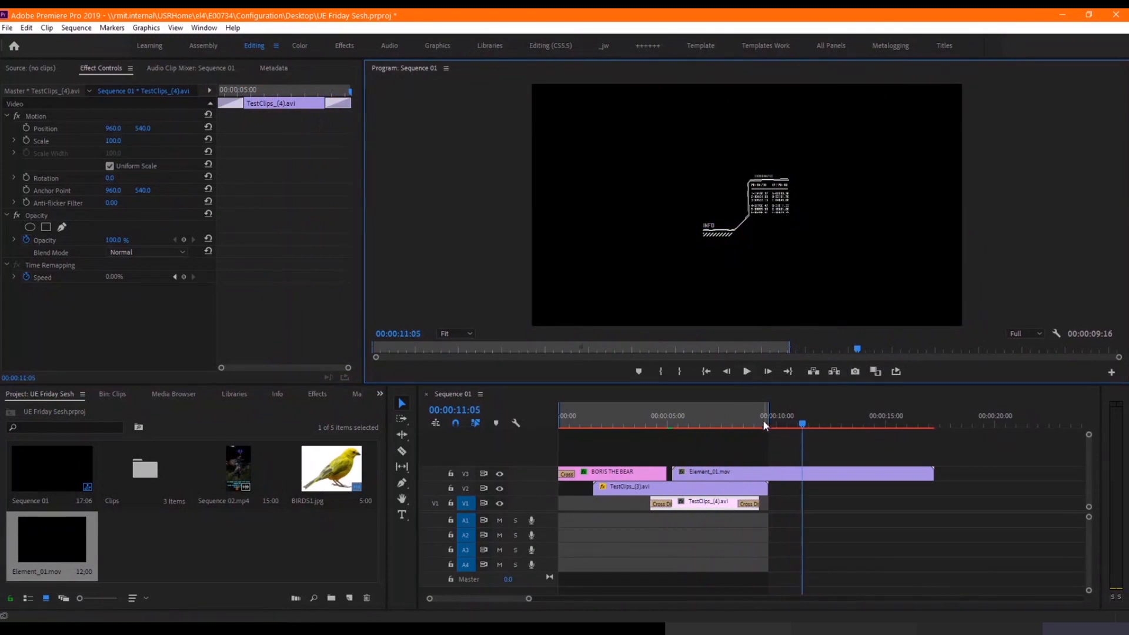
Step: Move the title up to V4, shift Element_01.mov to start shortly before TestClips_(3).avi, and trim its end to about 8 seconds
drag(764, 419, 620, 458)
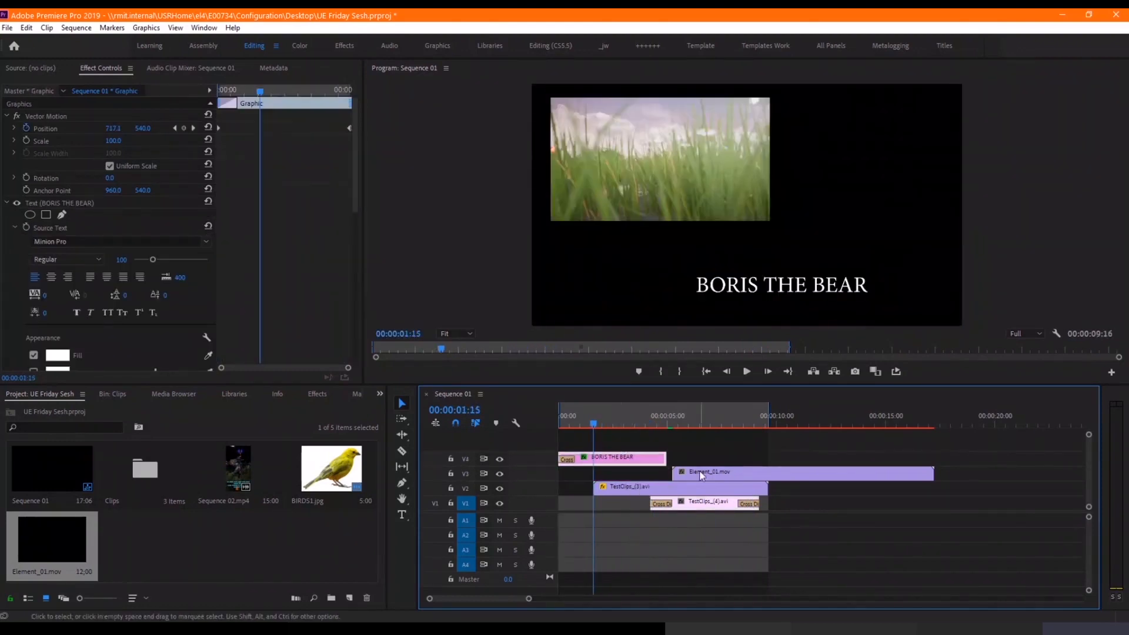
drag(702, 475, 624, 474)
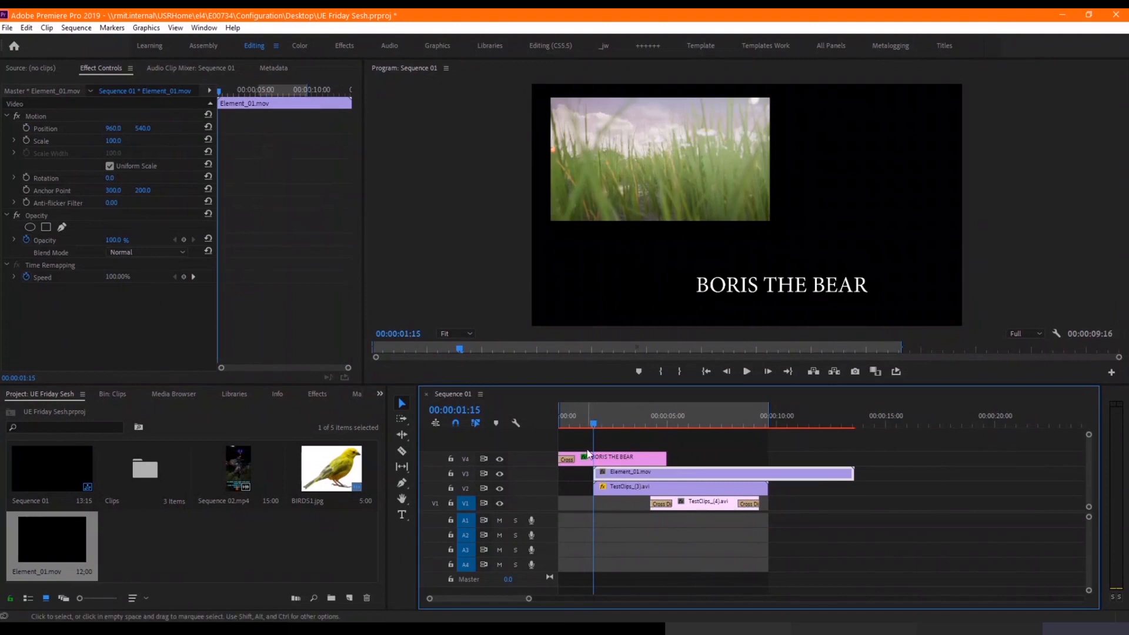
drag(592, 423, 577, 425)
drag(609, 474, 592, 478)
drag(838, 473, 733, 479)
Step: Play the sequence from the start and set the horizontal position of Element_01.mov to 1102
drag(565, 427, 541, 425)
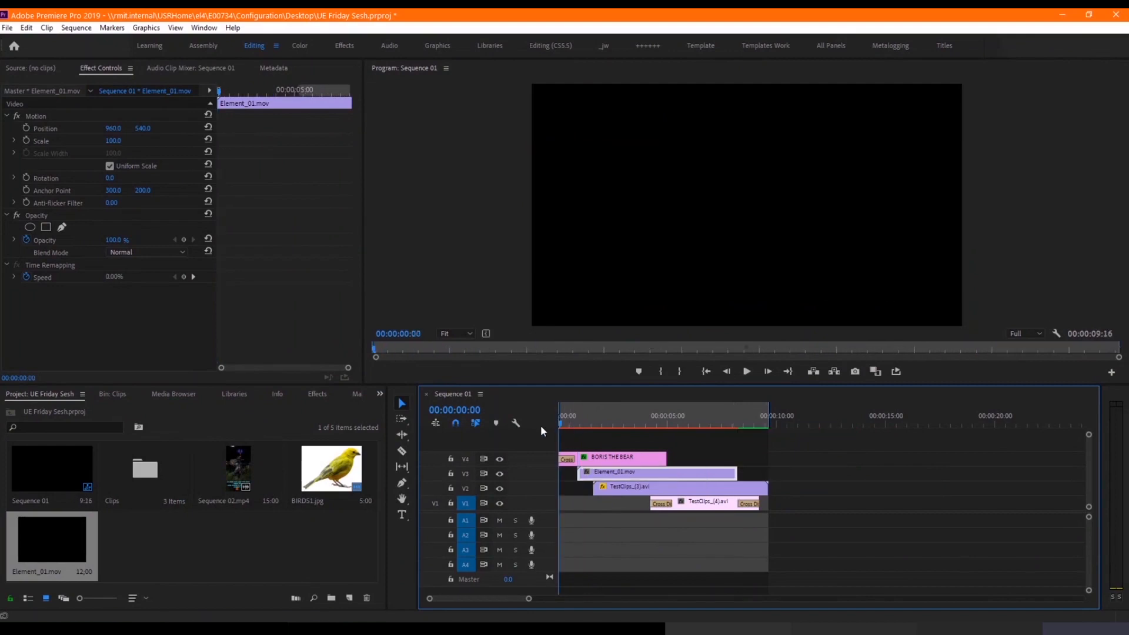
click(746, 371)
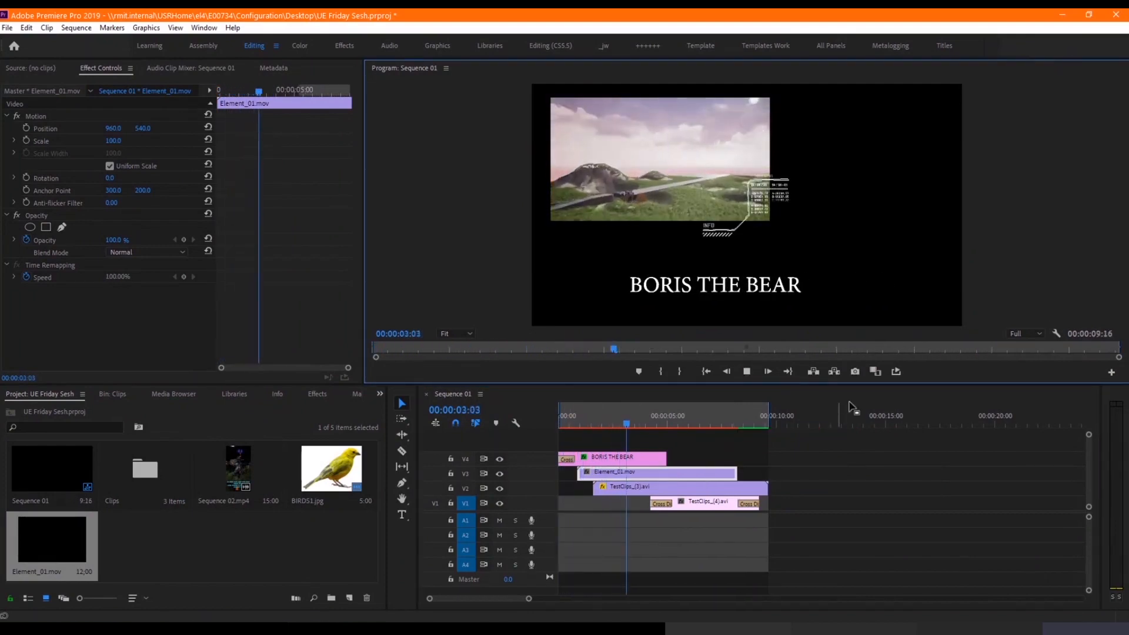
click(649, 472)
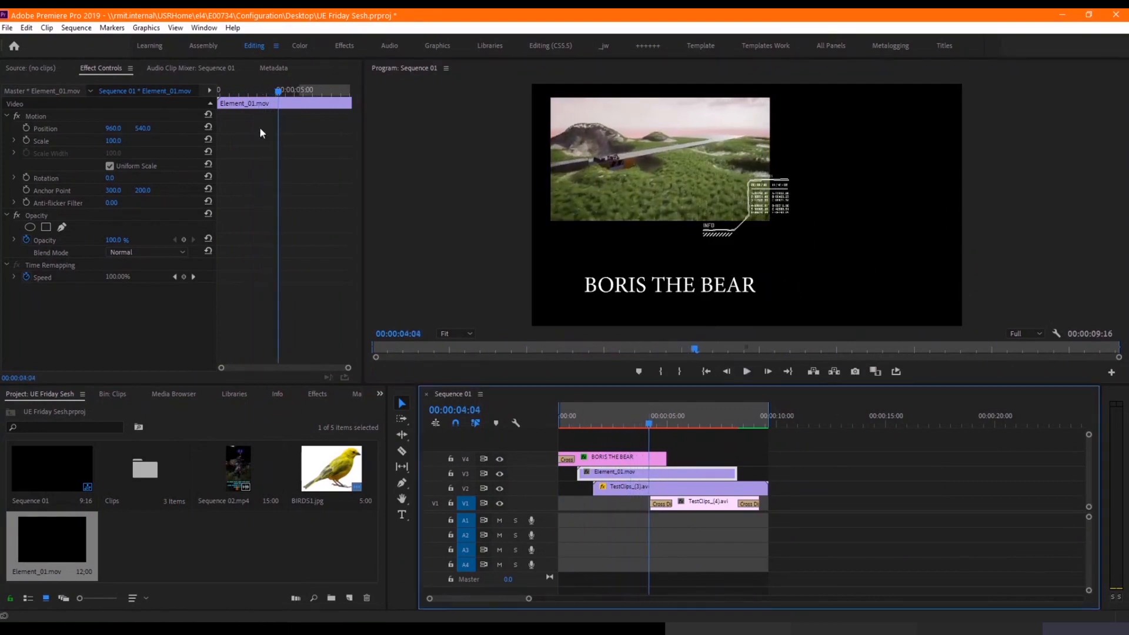
drag(113, 128, 148, 128)
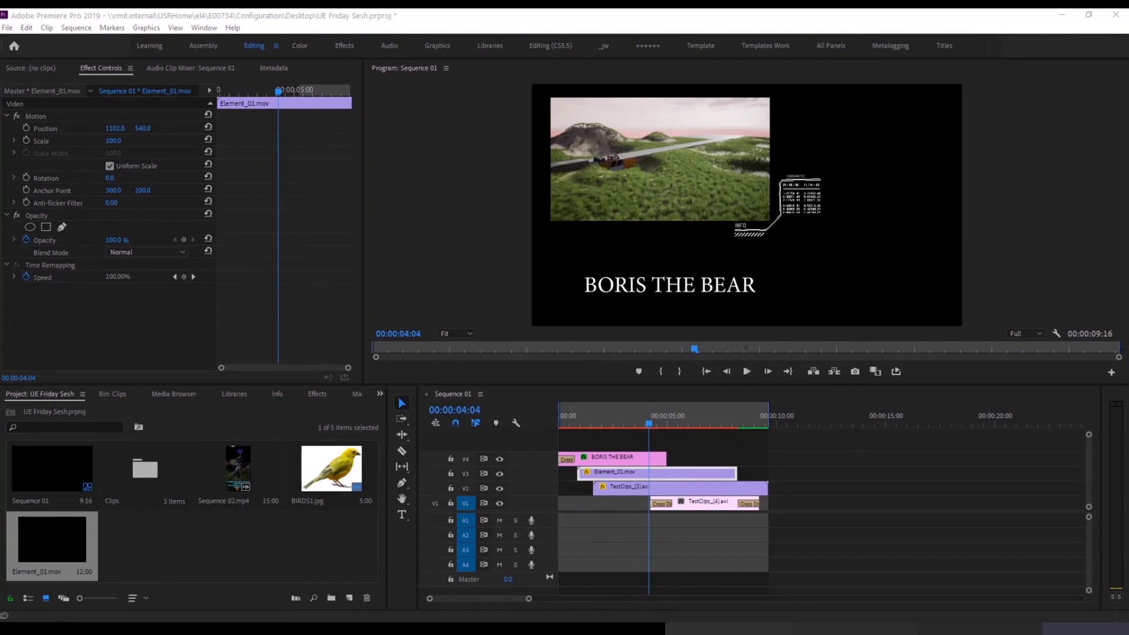
Step: Import Element_12.mov, place it on V4, and move the BORIS THE BEAR title up to V5
drag(1128, 579, 187, 578)
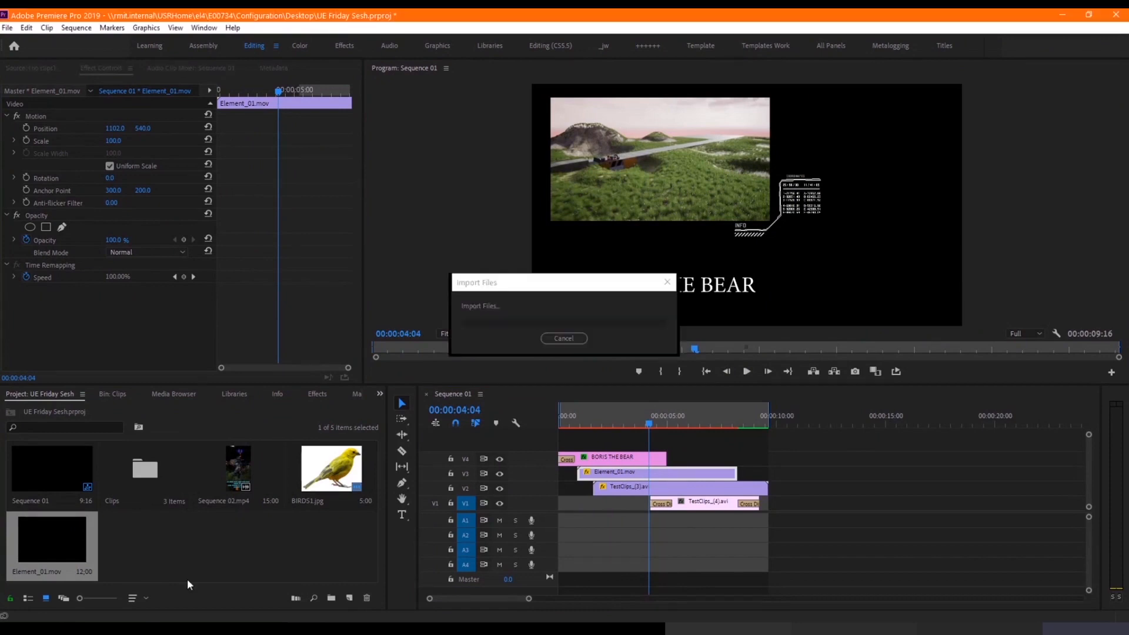
drag(136, 544, 726, 459)
drag(597, 453, 596, 443)
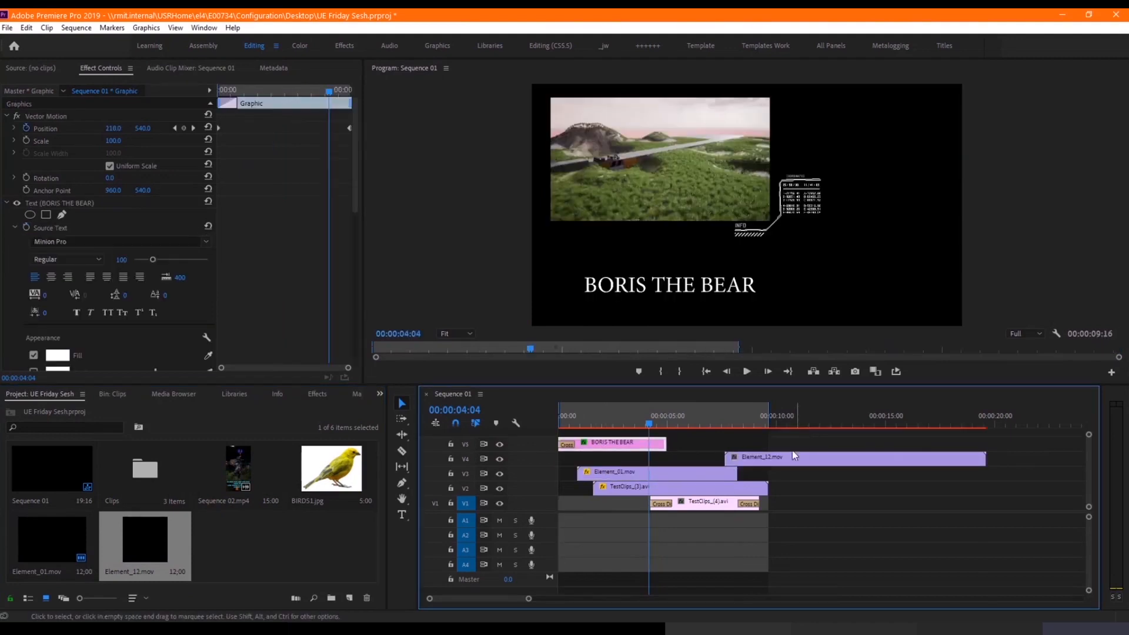
Step: Shift Element_12.mov on V4 to start just after the title ends and set its horizontal position to 1738
drag(792, 453, 701, 439)
drag(693, 421, 715, 465)
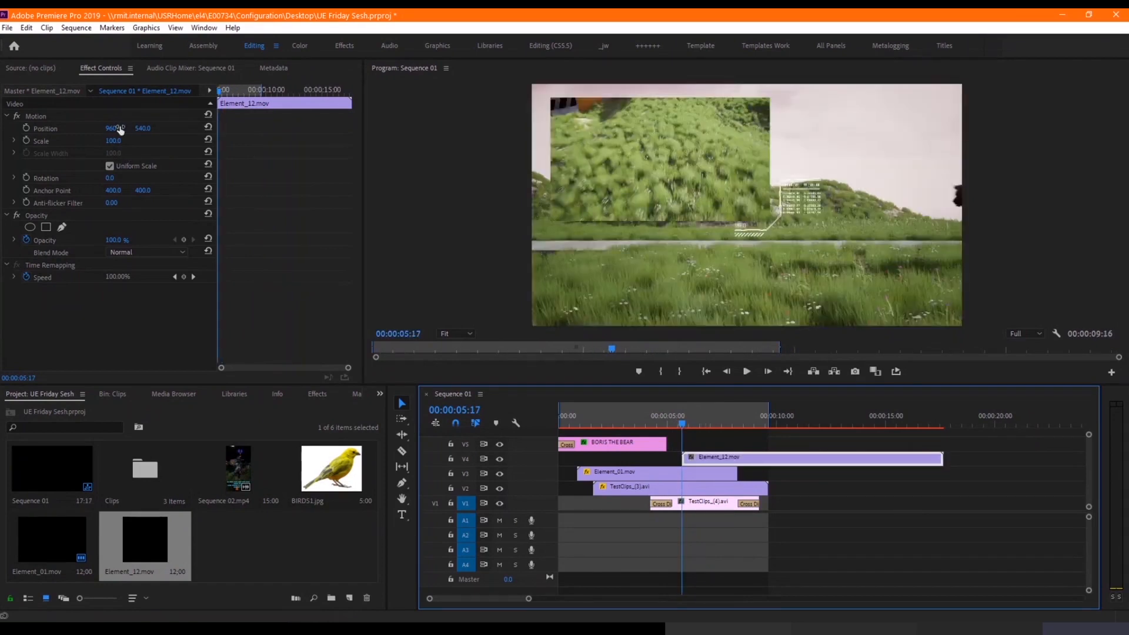
drag(120, 129, 341, 129)
drag(712, 462, 698, 464)
drag(129, 134, 214, 134)
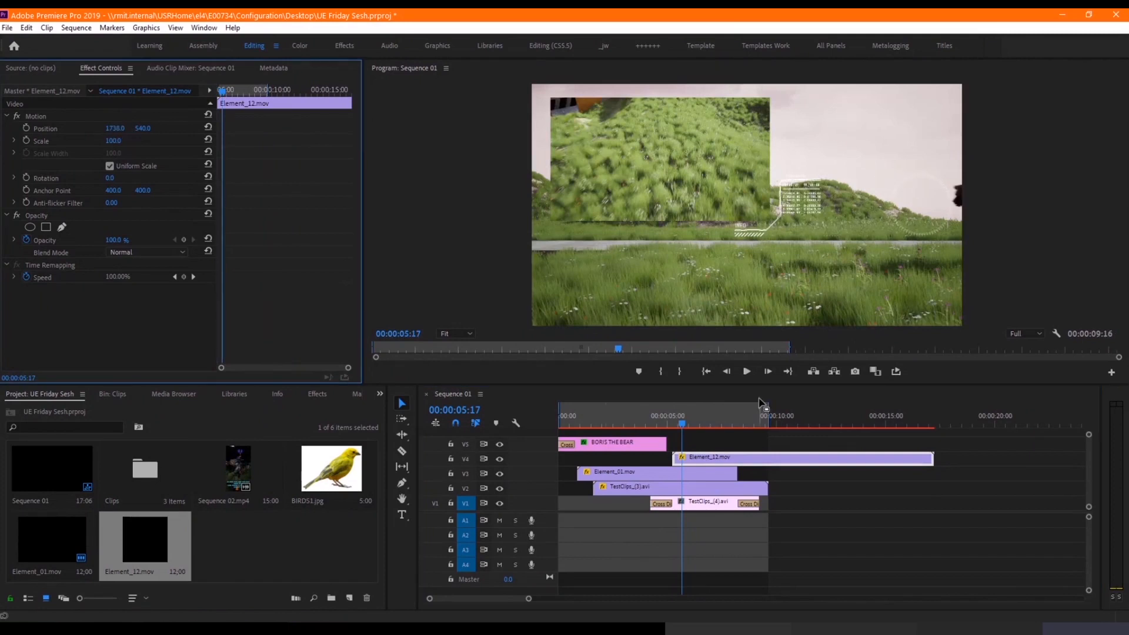
Step: Preview the sequence from the start, and set Element_12.mov to scale 55 and position 1720, 507
drag(592, 425, 522, 428)
click(747, 372)
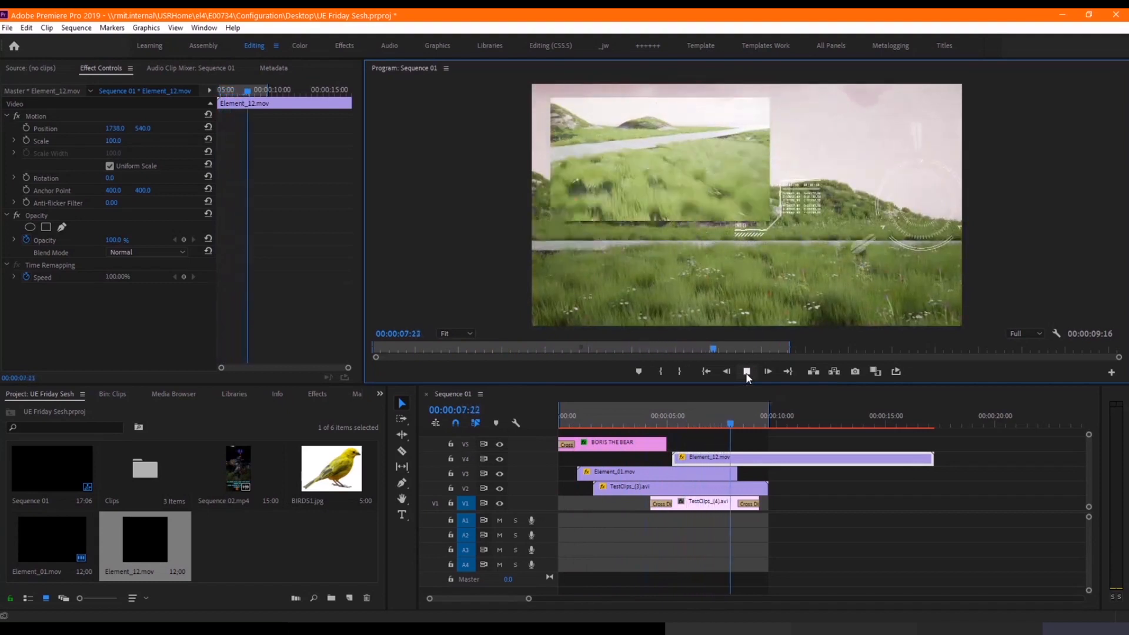
key(space)
drag(736, 420, 688, 422)
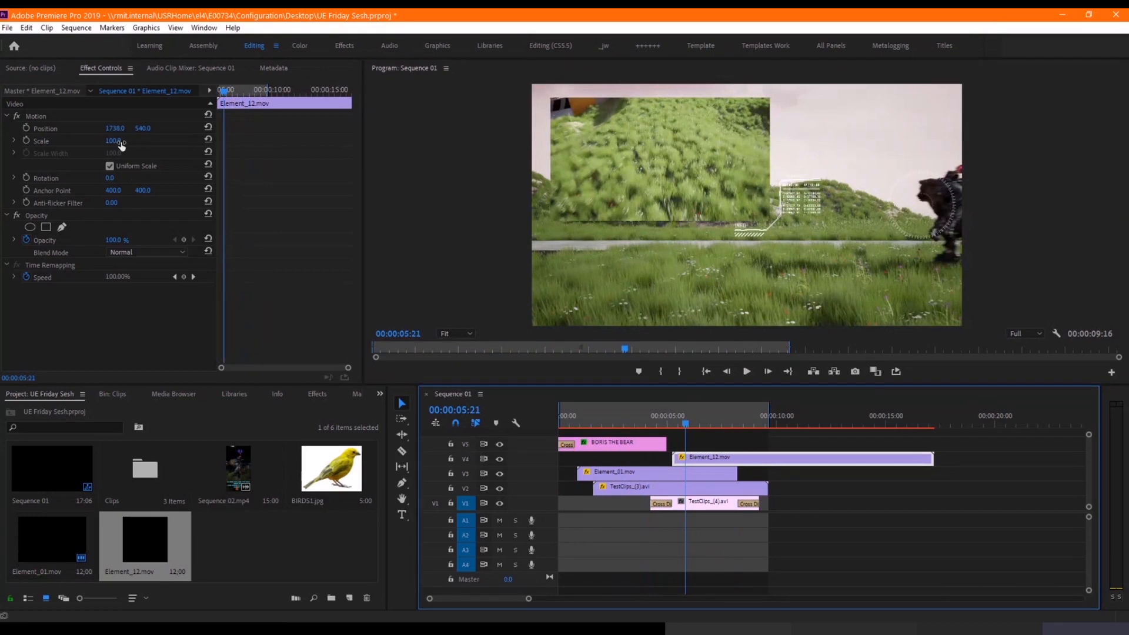
drag(122, 145, 109, 145)
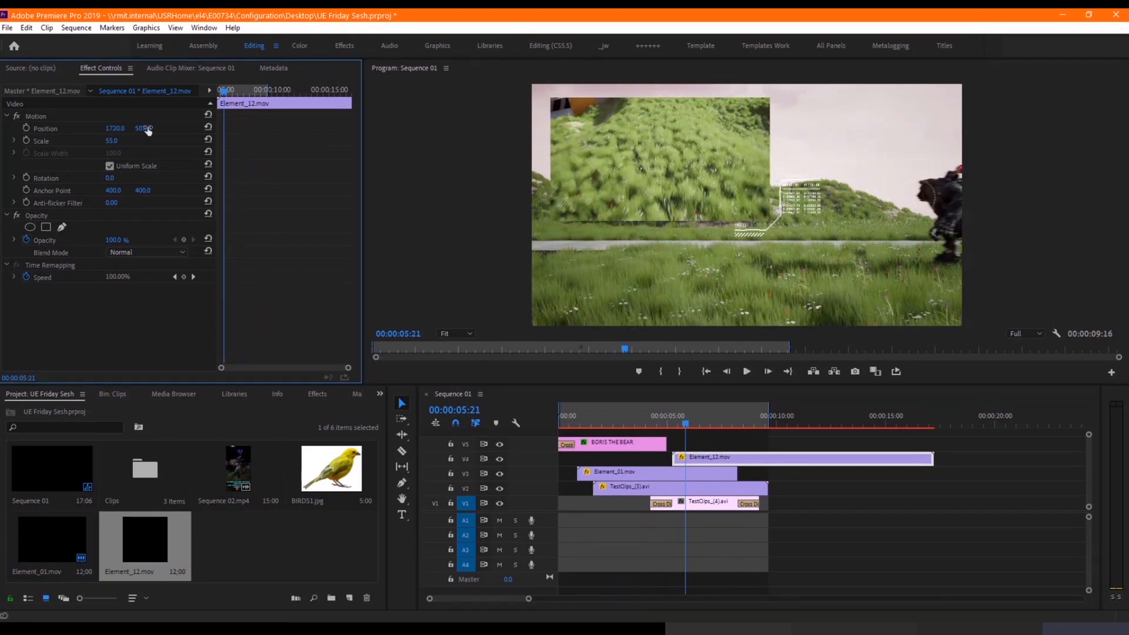
Step: Keyframe the position of Element_12.mov from 1720, 507 at 00:00:05:21 to 77, 507 at 00:00:07:11 and play the animation
click(26, 128)
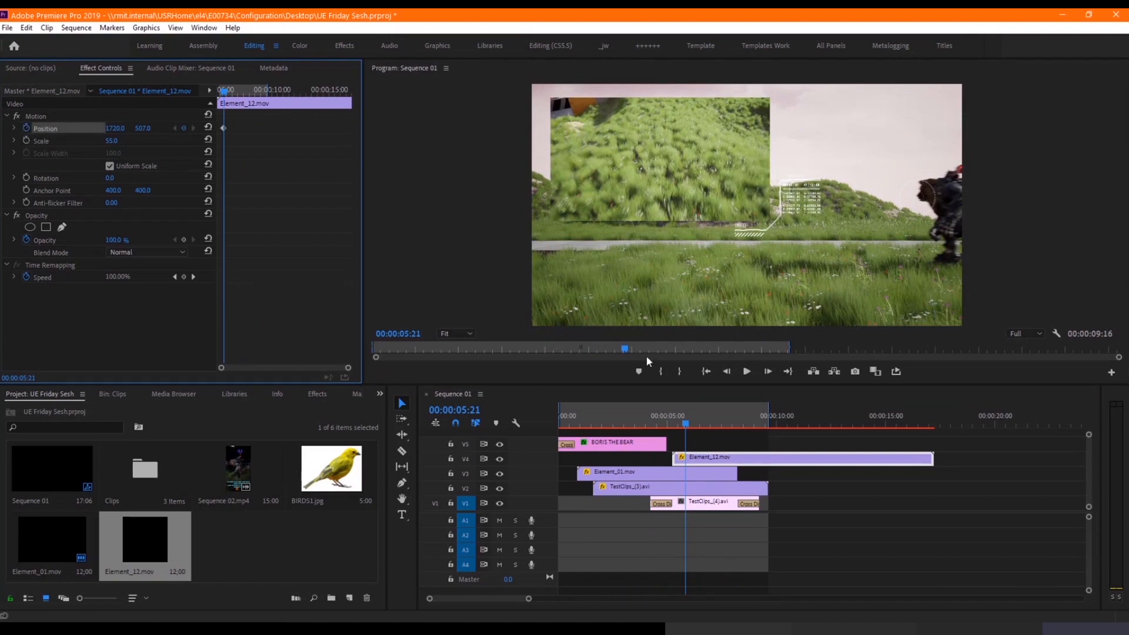
drag(692, 422, 723, 426)
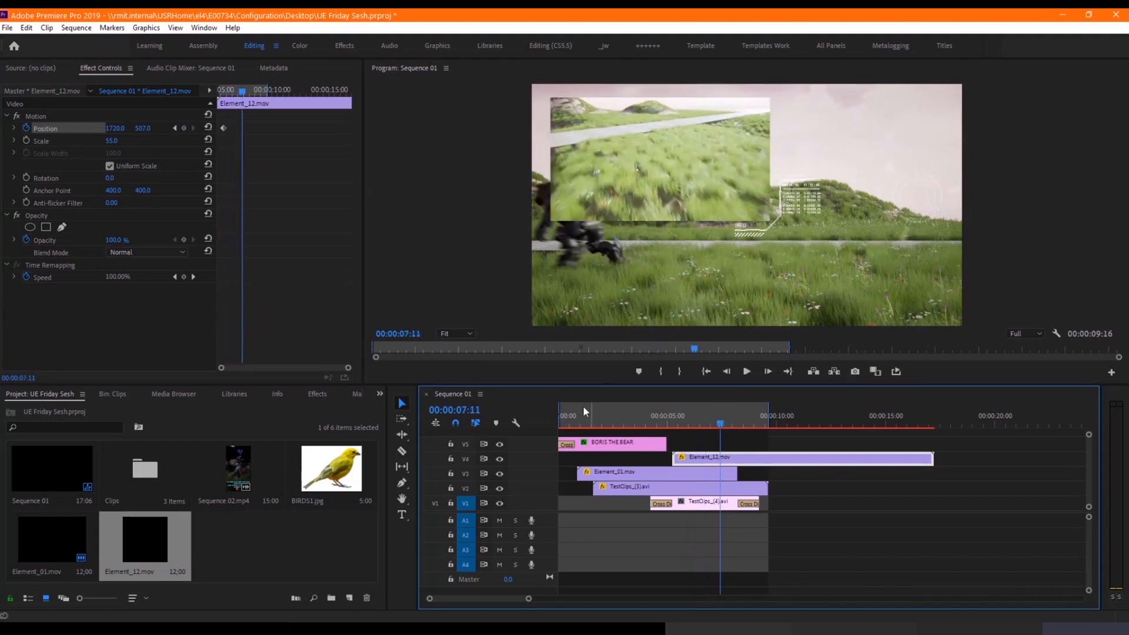
drag(123, 132, 58, 132)
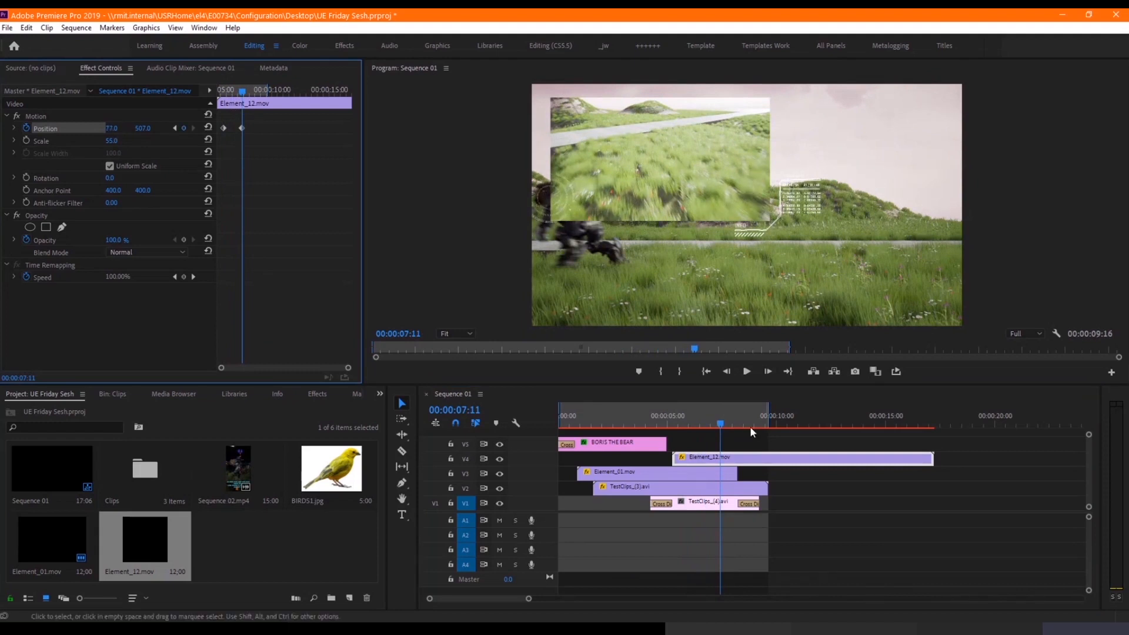
drag(688, 424, 550, 430)
click(748, 373)
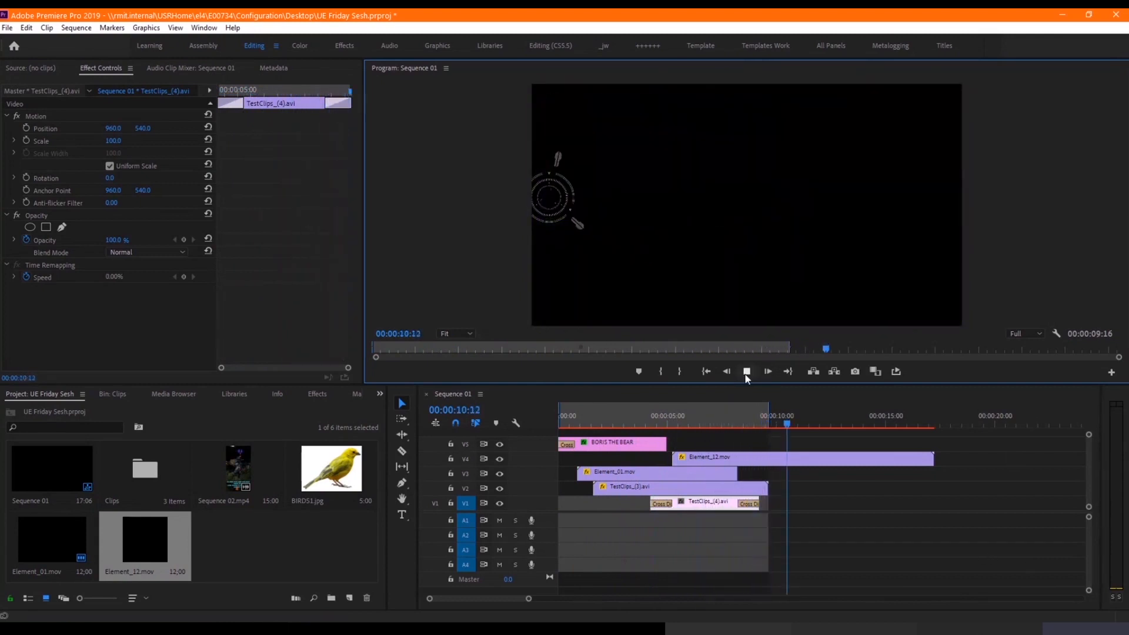
click(747, 371)
Step: Split Element_12.mov on V4 at the end of TestClips_(3).avi and delete the excess part
key(c)
click(772, 458)
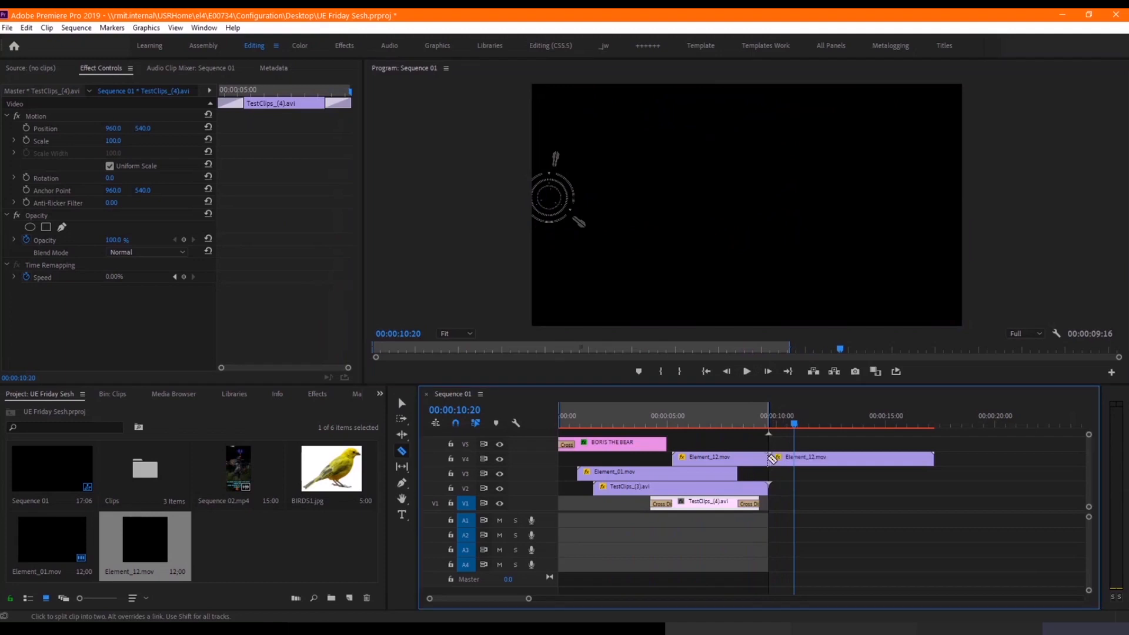
key(v)
click(823, 462)
key(Delete)
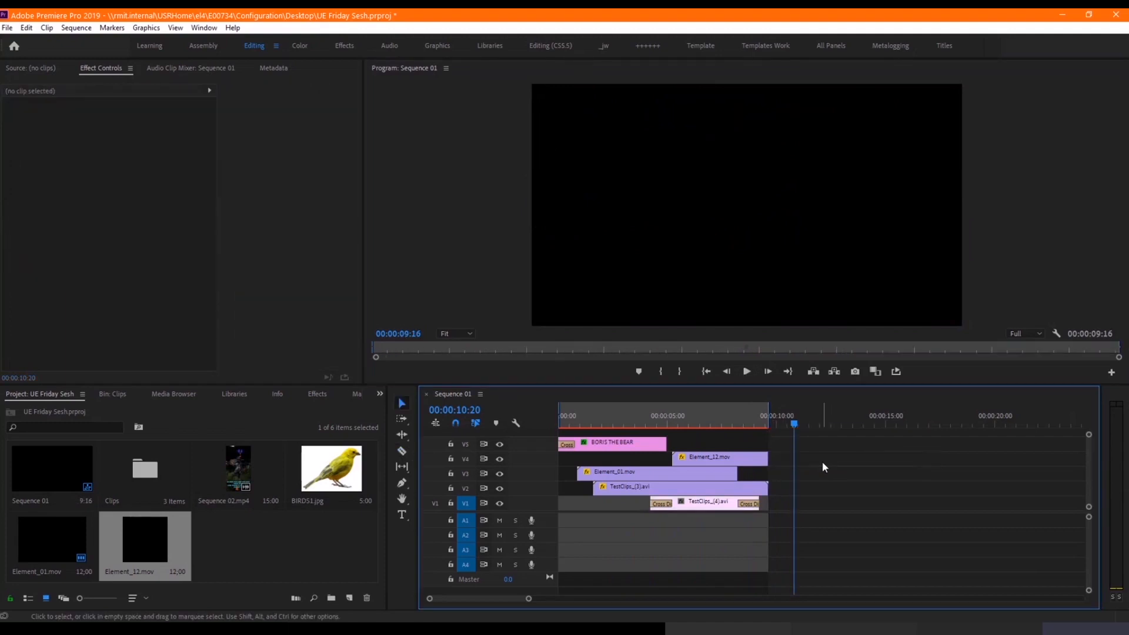